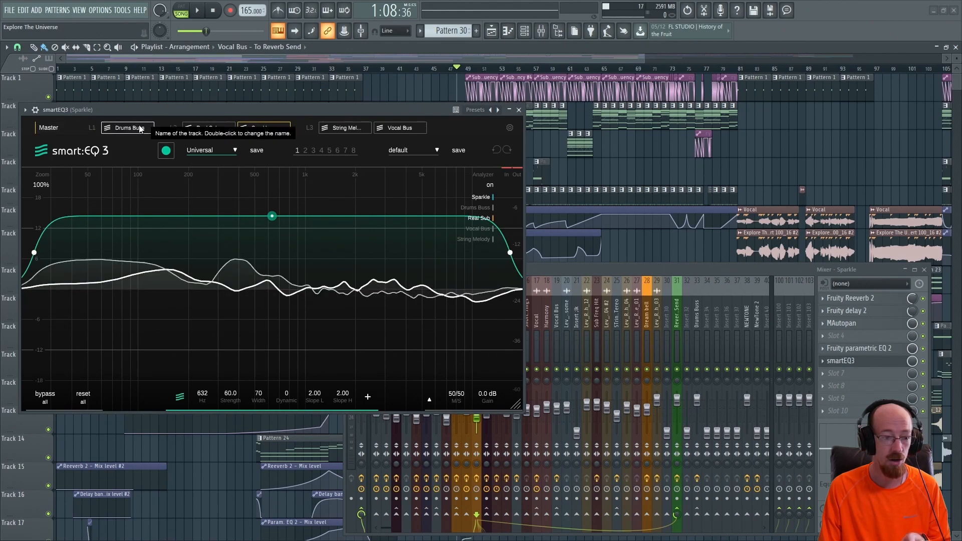
Step: Open the master group overview and audition the mix with Drums Buss in layer 1
left_click(49, 128)
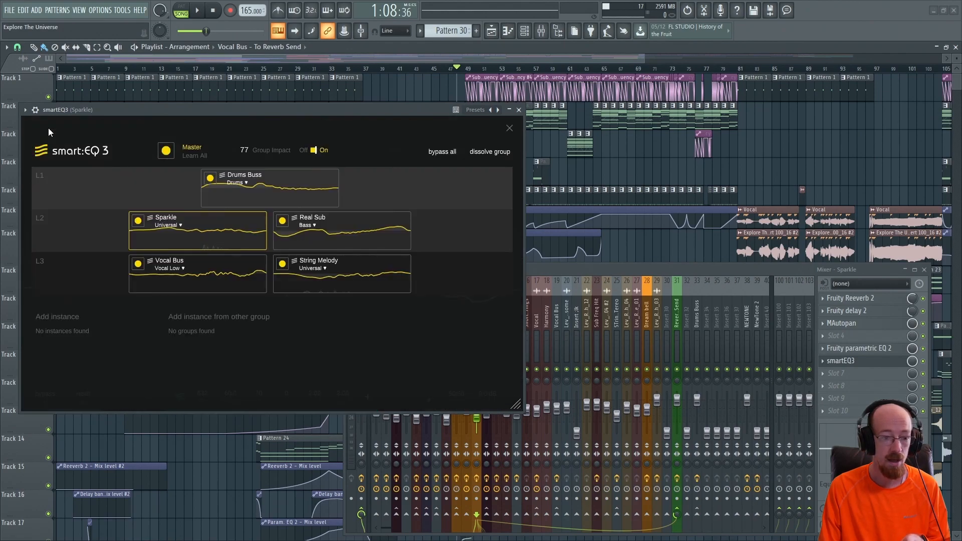
mouse_move(257, 198)
left_mouse_down()
mouse_move(206, 248)
mouse_move(317, 242)
mouse_move(177, 266)
mouse_move(235, 184)
mouse_move(248, 186)
left_mouse_up()
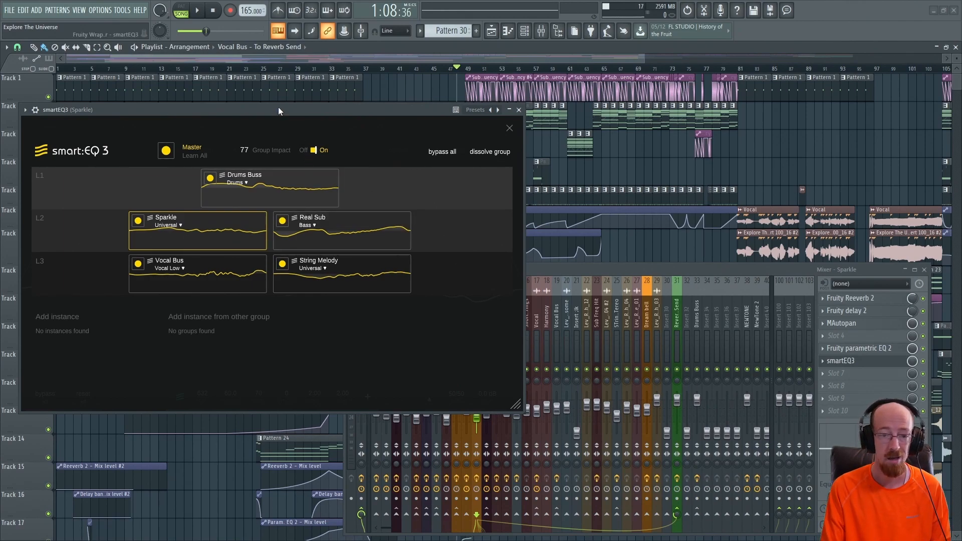
key("space")
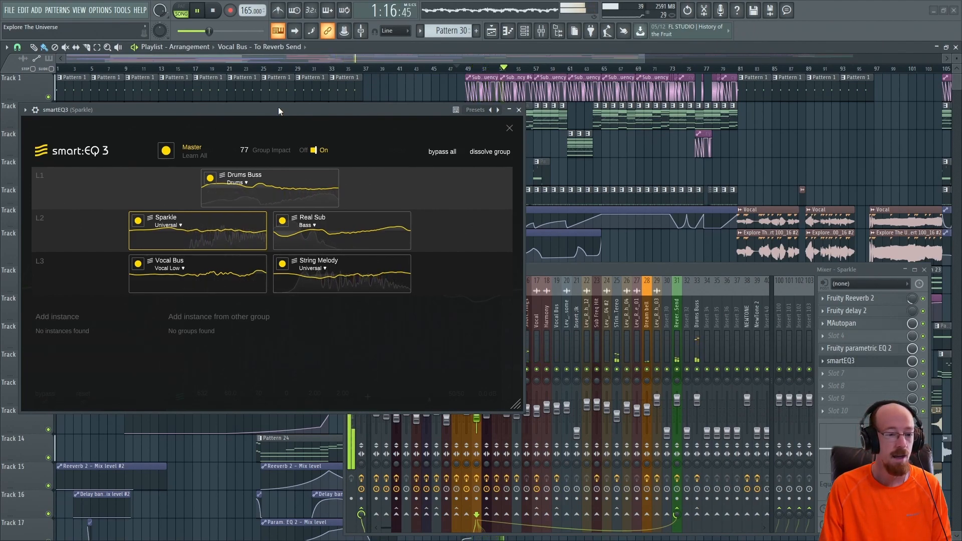
key("space")
Step: Move Drums Buss to layer 3 and Vocal Bus and String Melody to layer 1, and audition the mix
left_click_drag(271, 187, 336, 282)
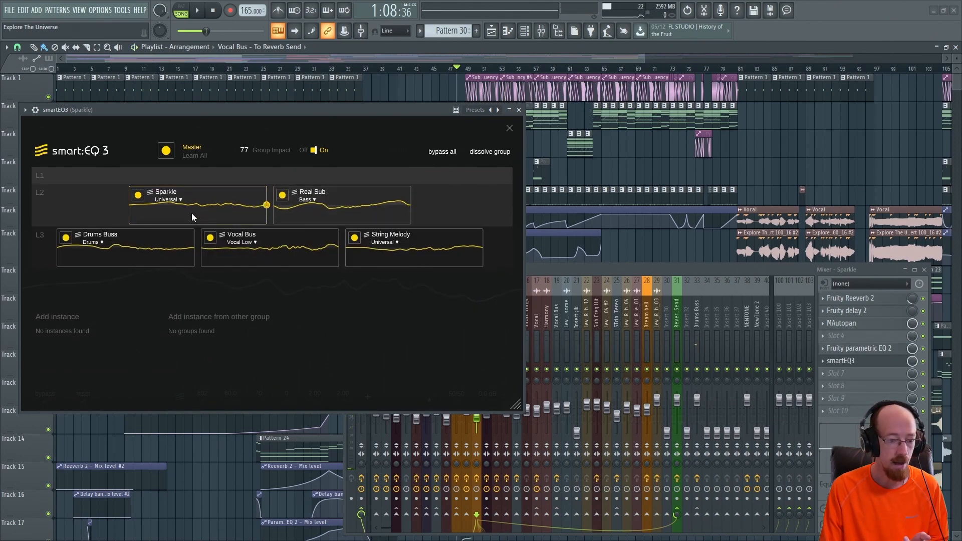
left_click_drag(281, 256, 228, 175)
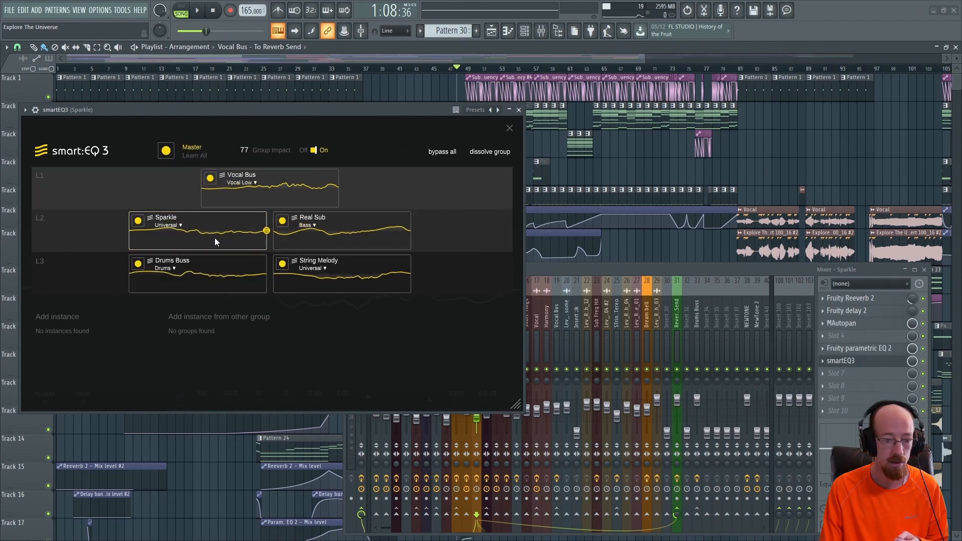
left_click(312, 269)
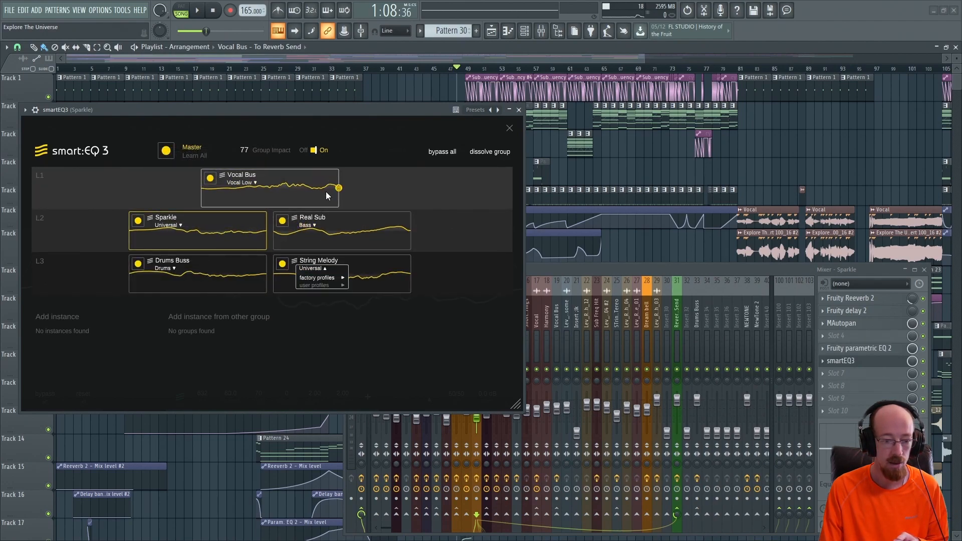
mouse_move(342, 274)
left_click_drag(361, 257, 402, 179)
left_click(323, 182)
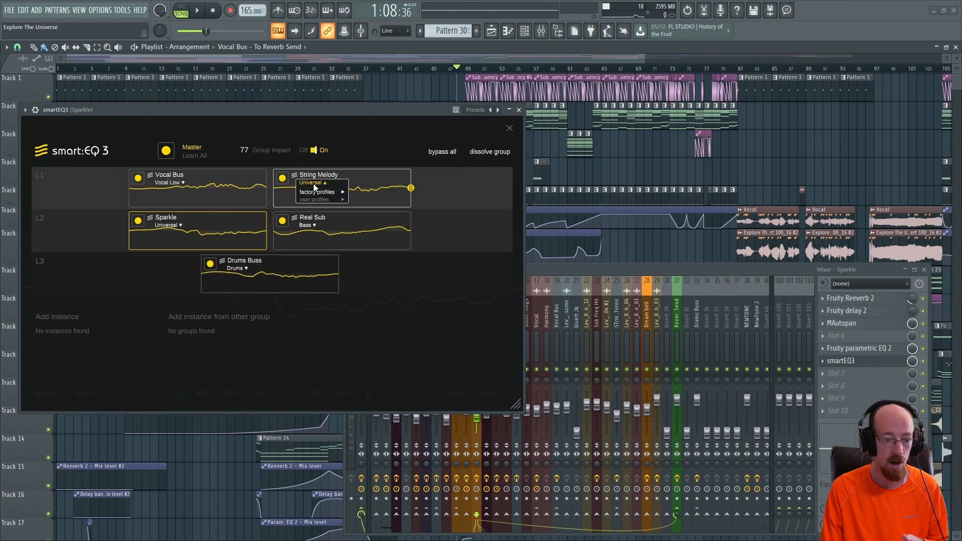
left_click(377, 185)
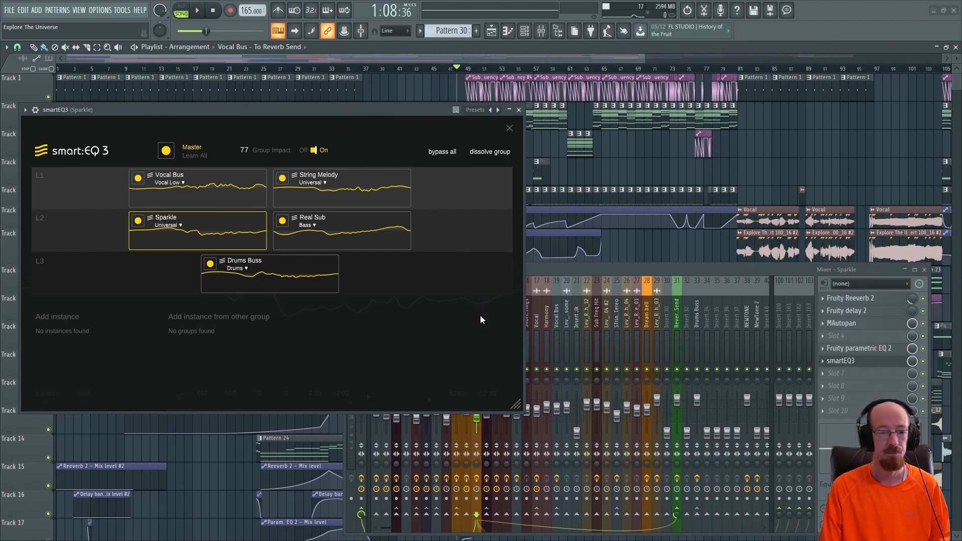
key("space")
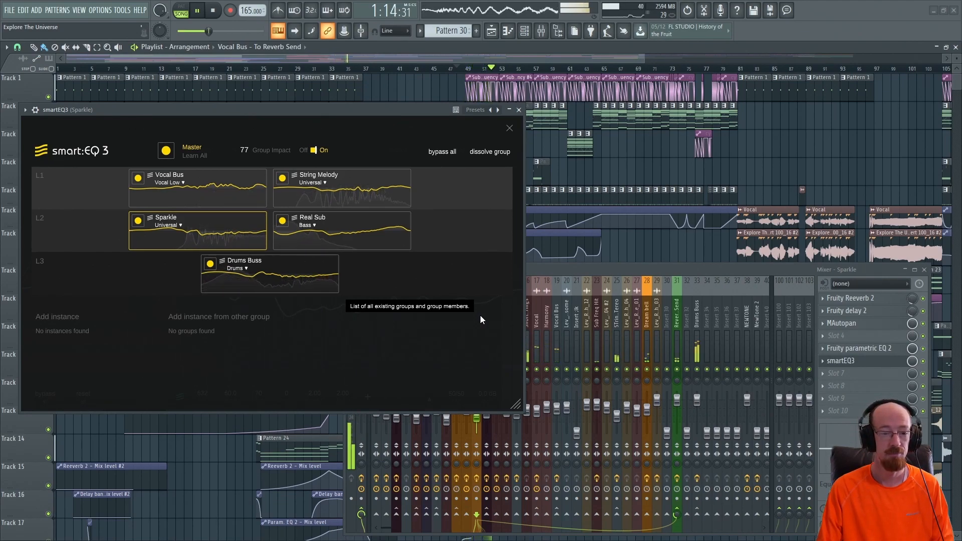
key("space")
Step: Set the group impact to 96, move Sparkle to layer 3, and audition the mix
left_click_drag(245, 152, 245, 134)
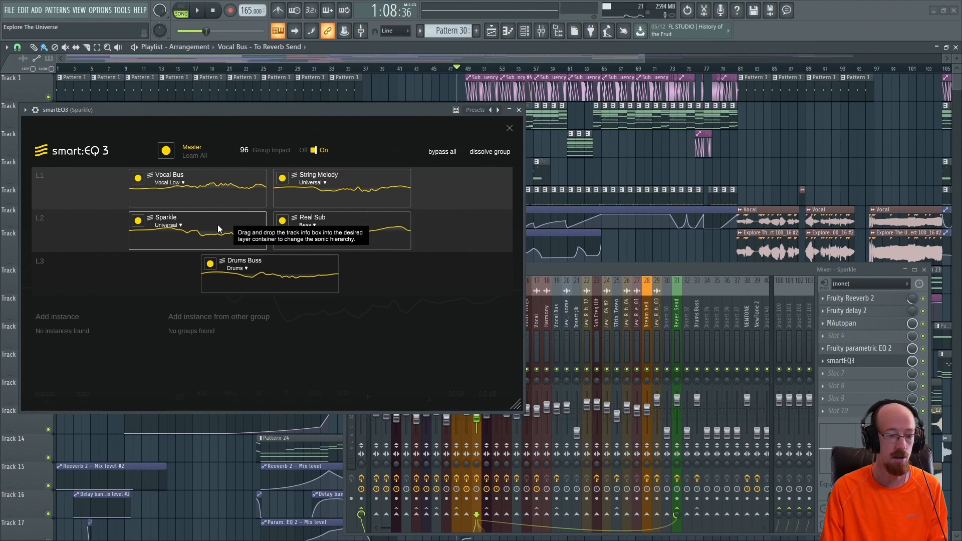
left_click_drag(218, 224, 160, 266)
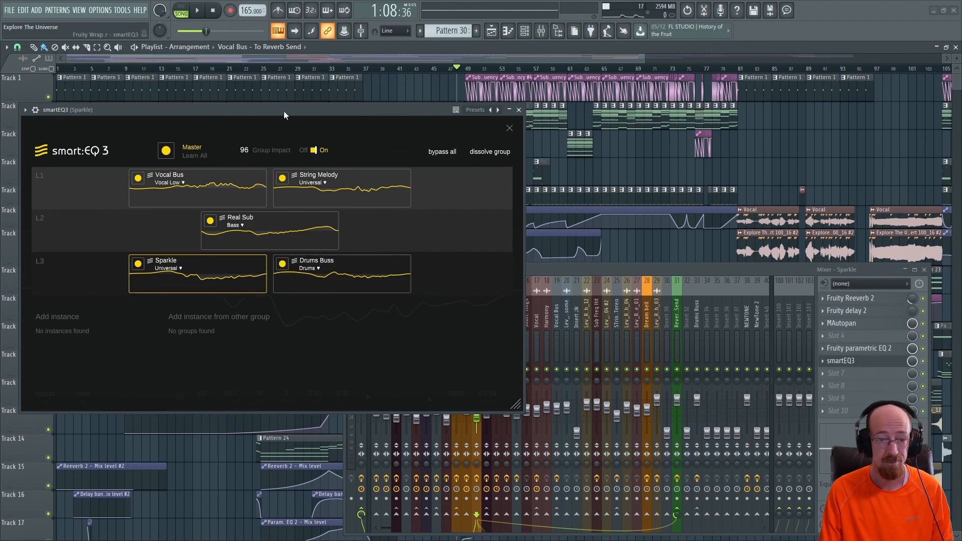
key("space")
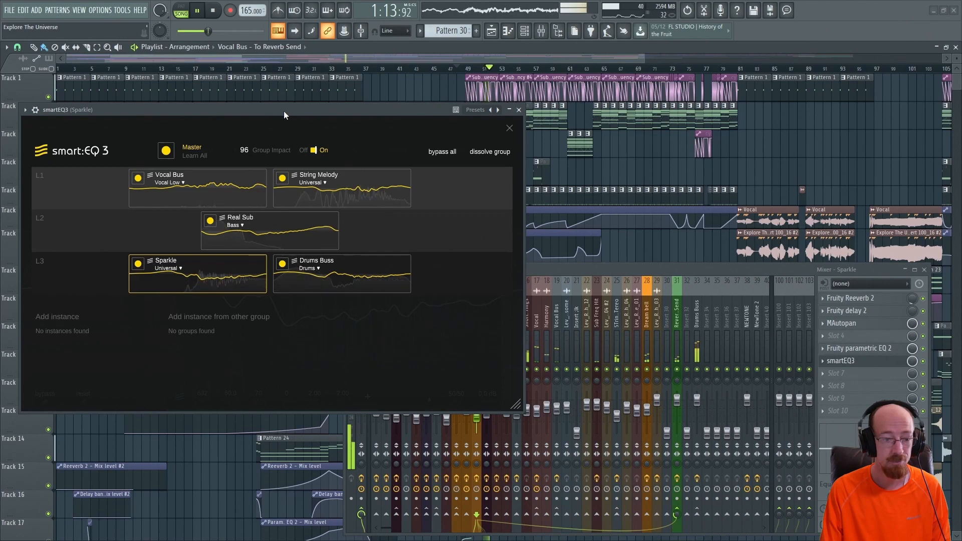
key("space")
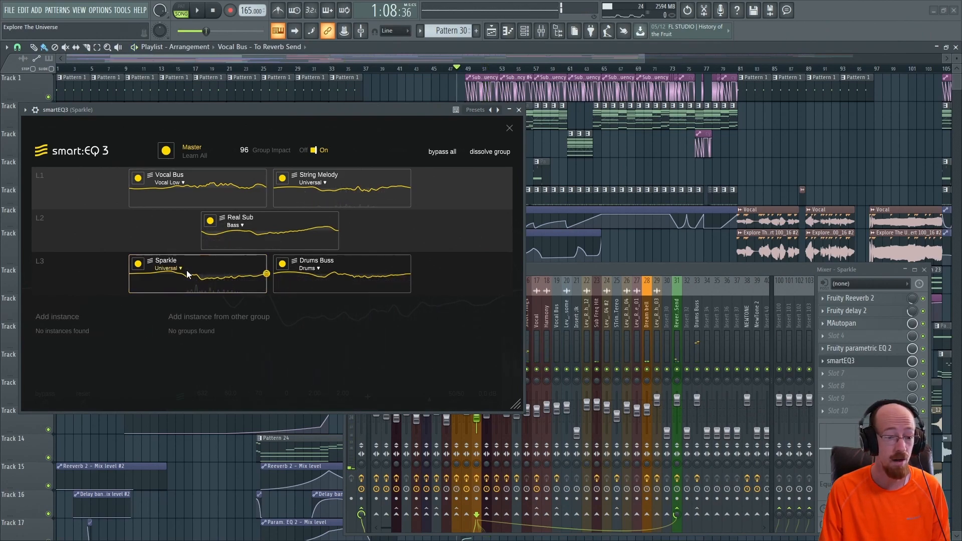
Step: Rearrange the hierarchy with Sparkle in layer 1, Vocal Bus and Drums Buss in layer 2, Real Sub in layer 3, and audition it
left_click_drag(210, 261, 192, 182)
left_click_drag(275, 177, 216, 218)
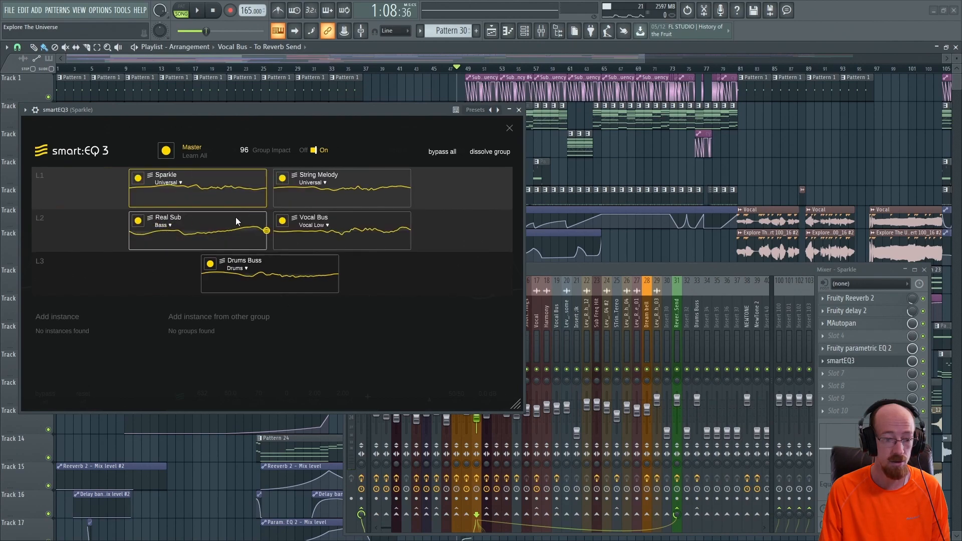
left_click_drag(338, 179, 341, 192)
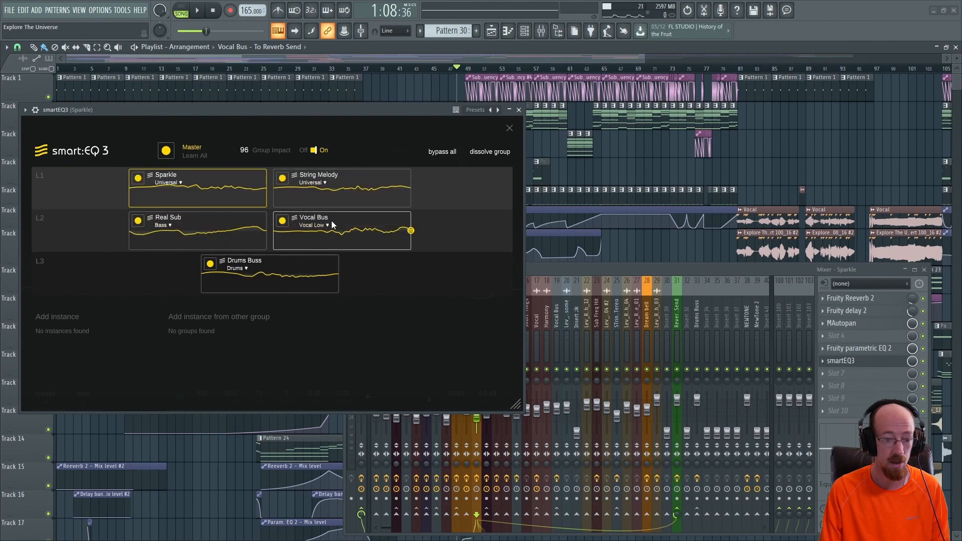
left_click_drag(173, 223, 161, 270)
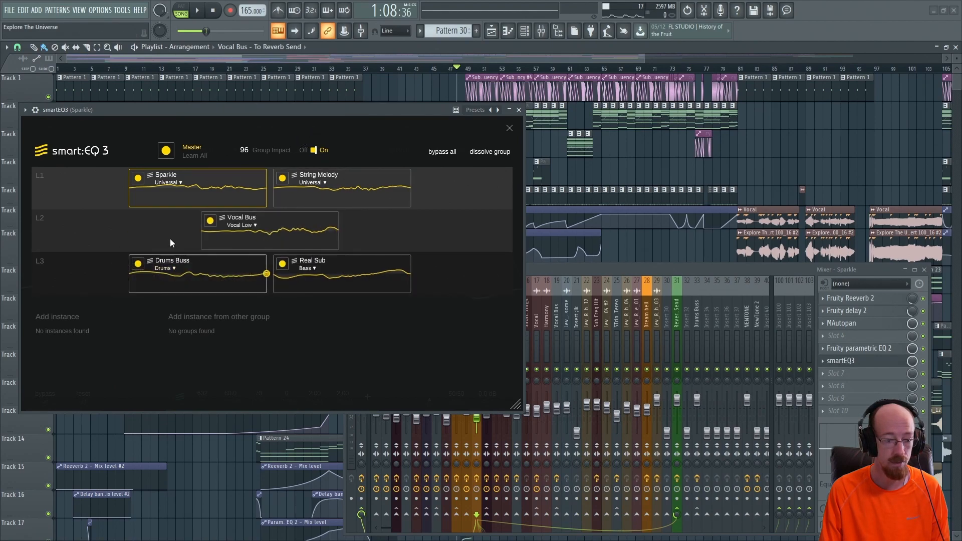
left_click_drag(187, 264, 164, 220)
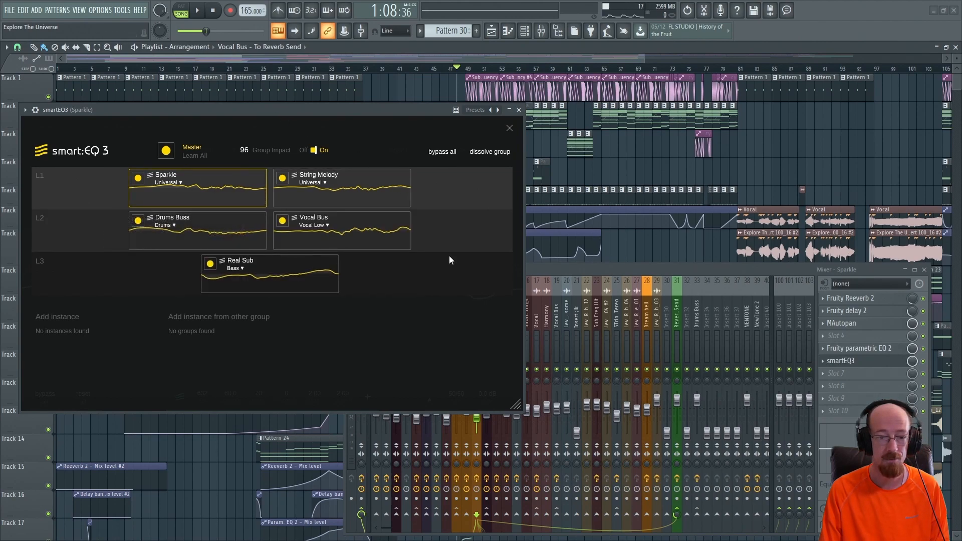
key("space")
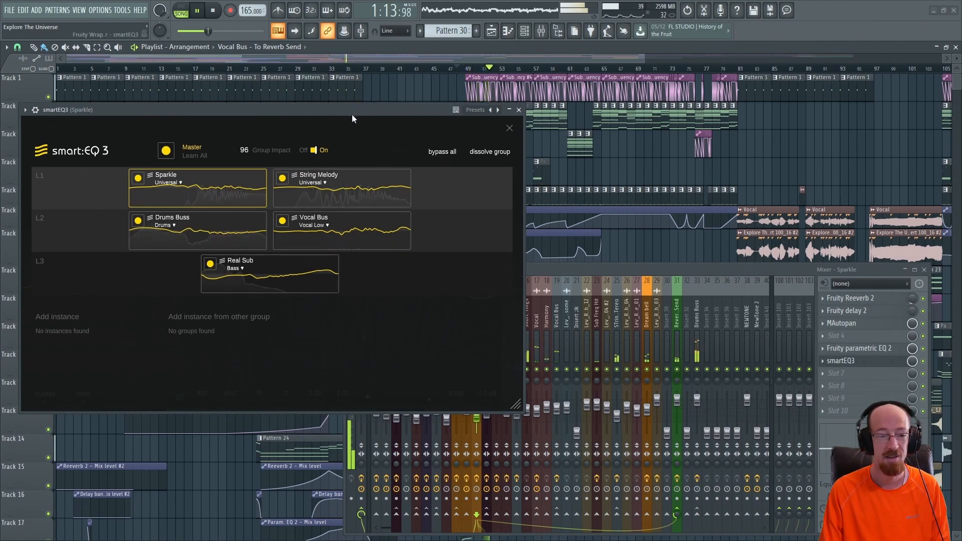
key("space")
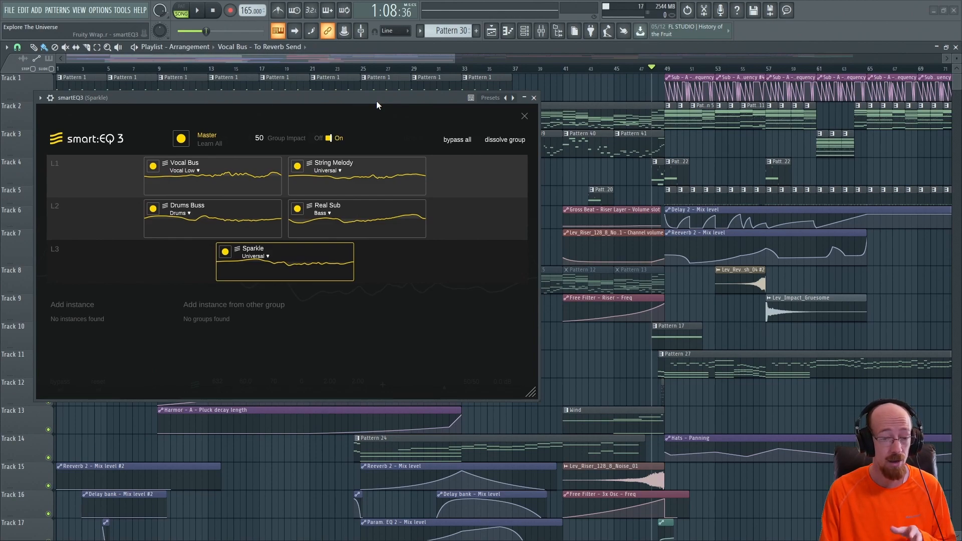
Step: Return to Sparkle's EQ view, turn on the analyzer, and show the Drums Buss, Vocal Bus and String Melody spectra during playback
left_click(523, 116)
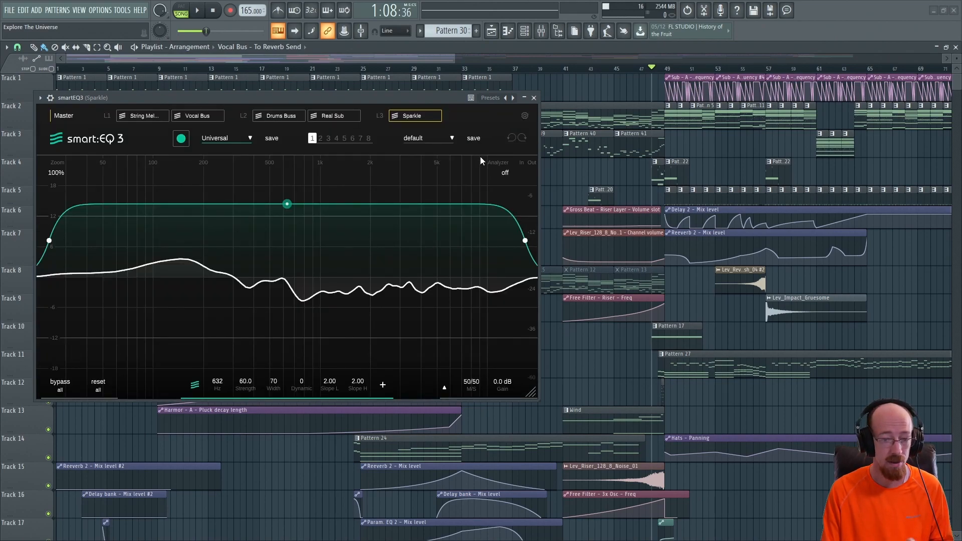
left_click(505, 173)
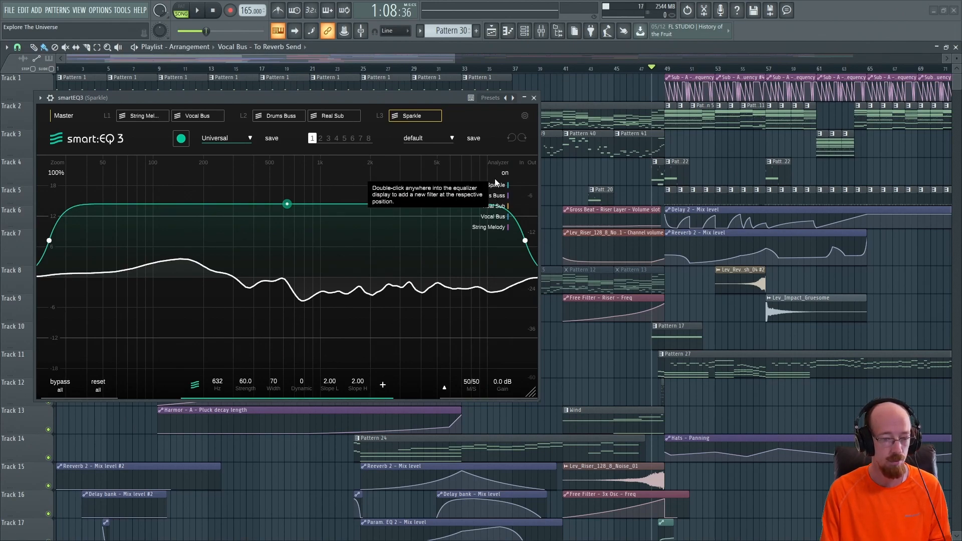
key("space")
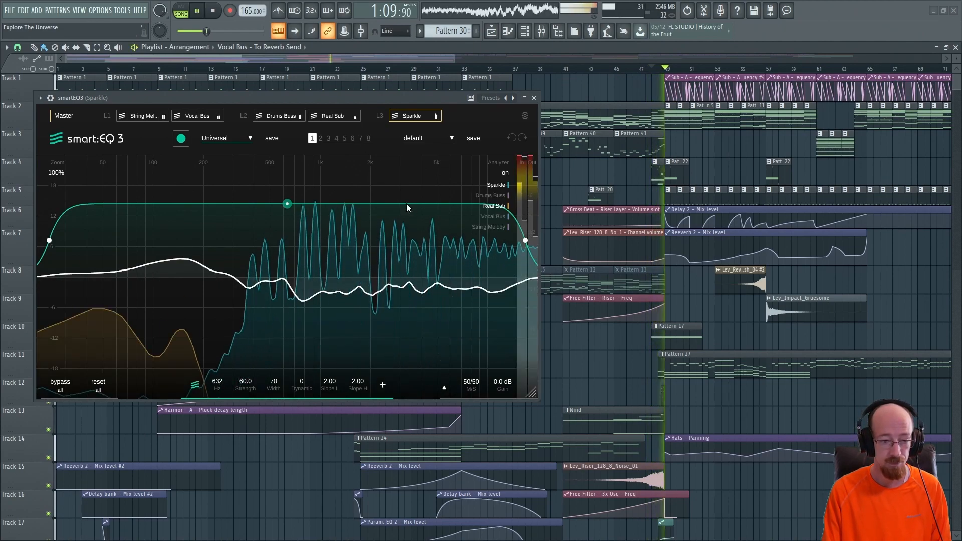
left_click(491, 195)
left_click(494, 216)
left_click(492, 226)
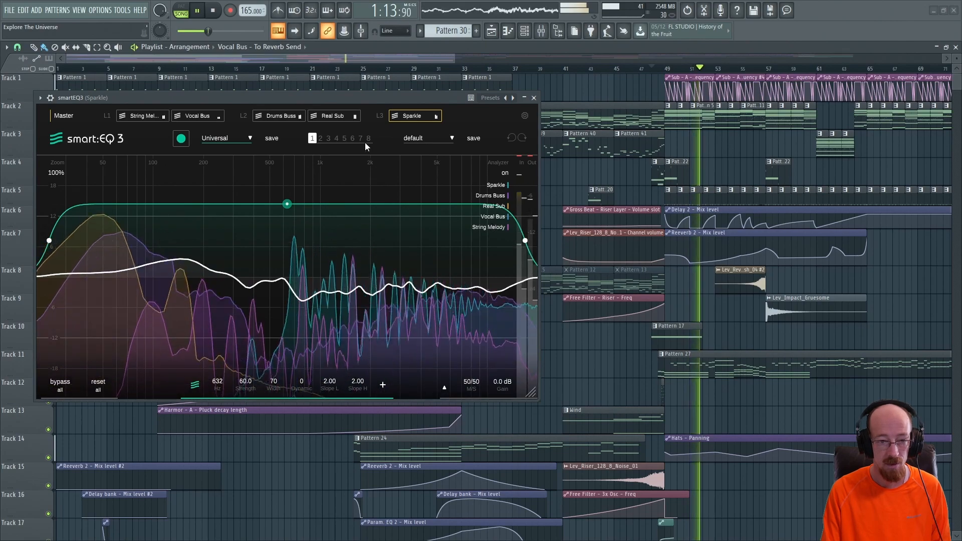
key("space")
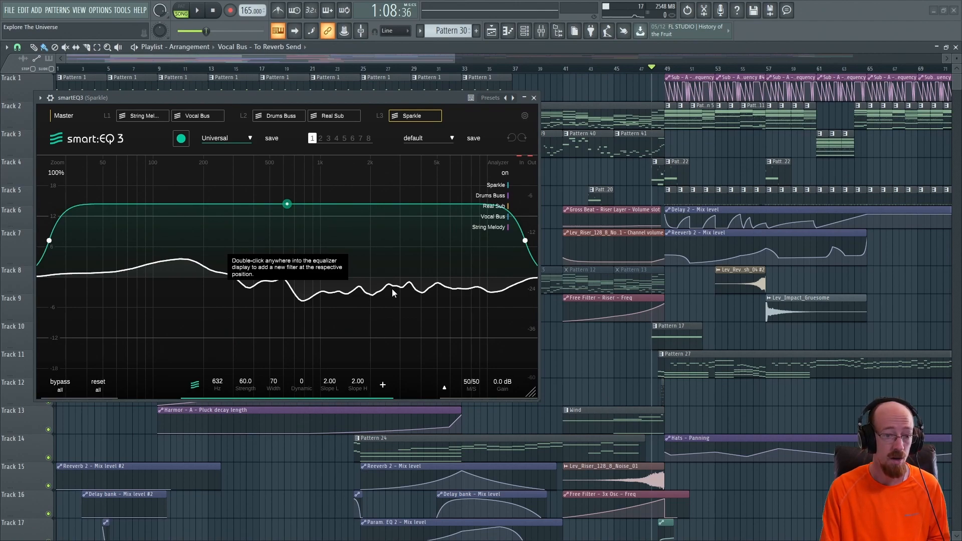
Step: Add smartEQ3 to an effect slot on the Harmony mixer track
key("F9")
left_click(195, 245)
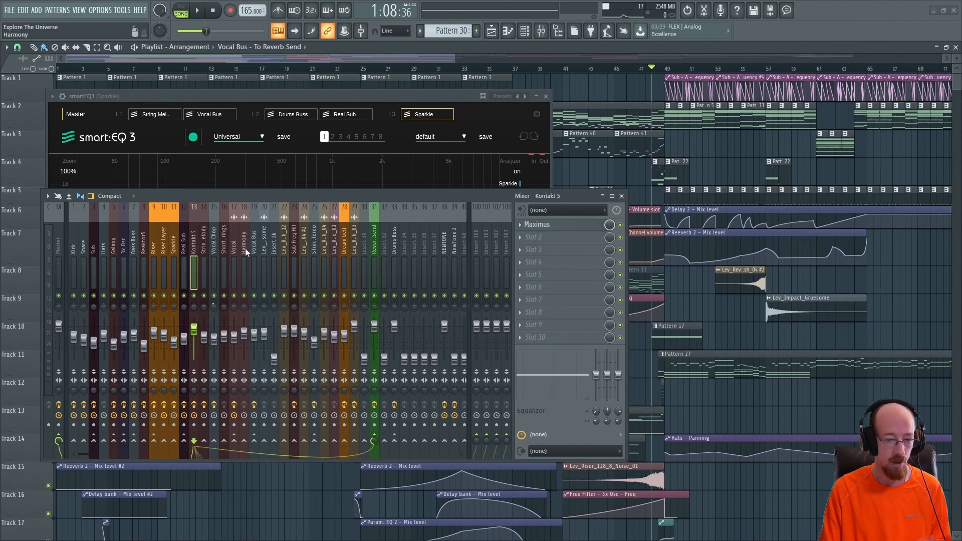
key("F8")
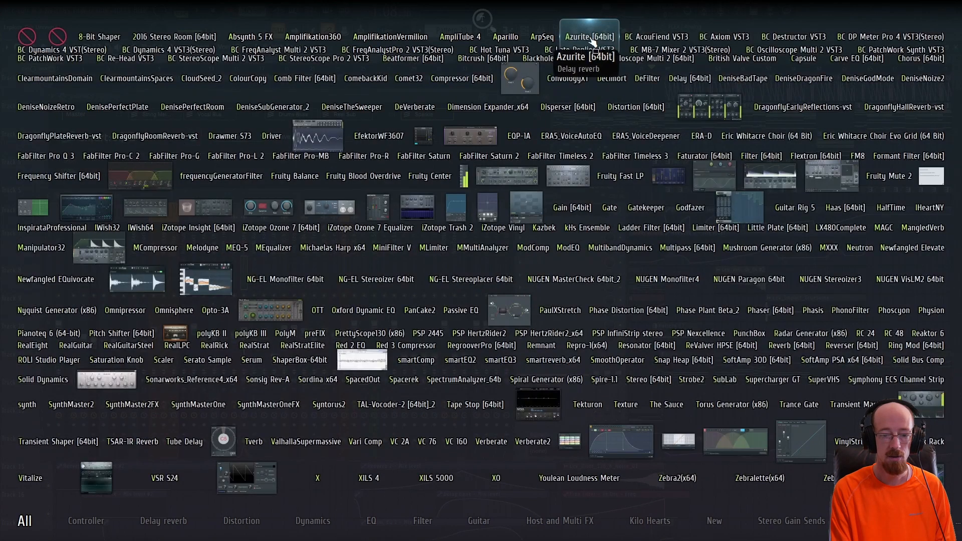
type("smart")
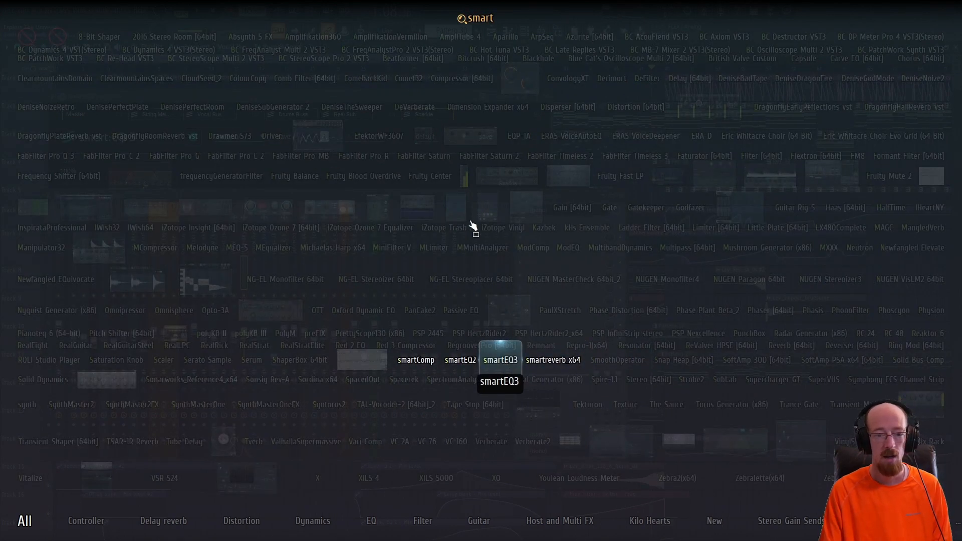
key("Return")
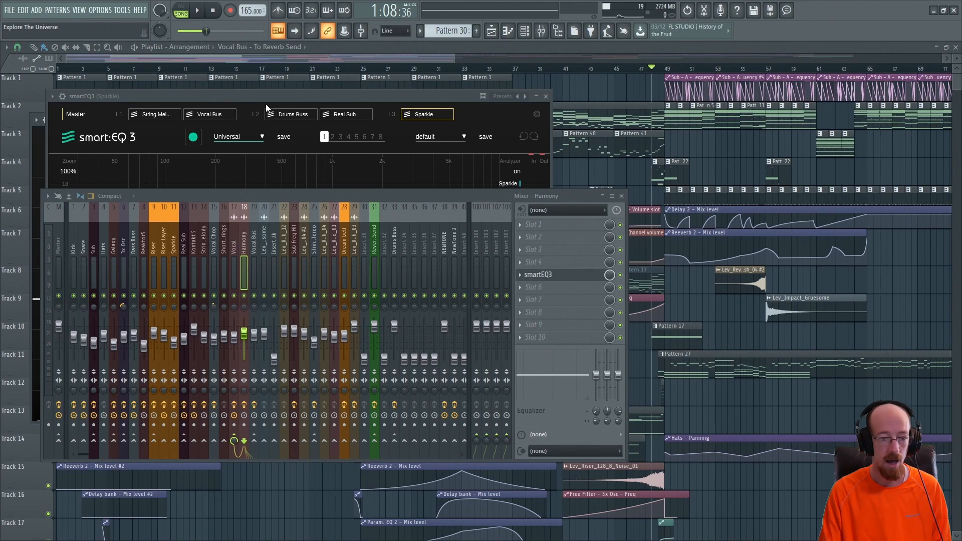
Step: Spread out the mixer and EQ windows to view the ungrouped Harmony instance, close it, and reposition Sparkle's EQ and the mixer
left_click_drag(221, 196, 428, 317)
left_click_drag(404, 95, 607, 113)
left_click_drag(255, 116, 239, 85)
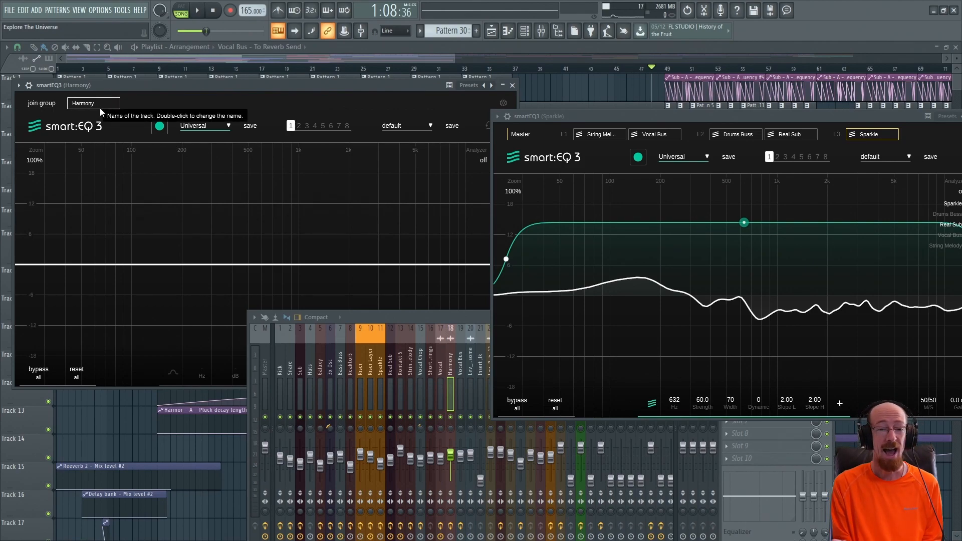
left_click(512, 85)
left_click_drag(152, 75, 171, 76)
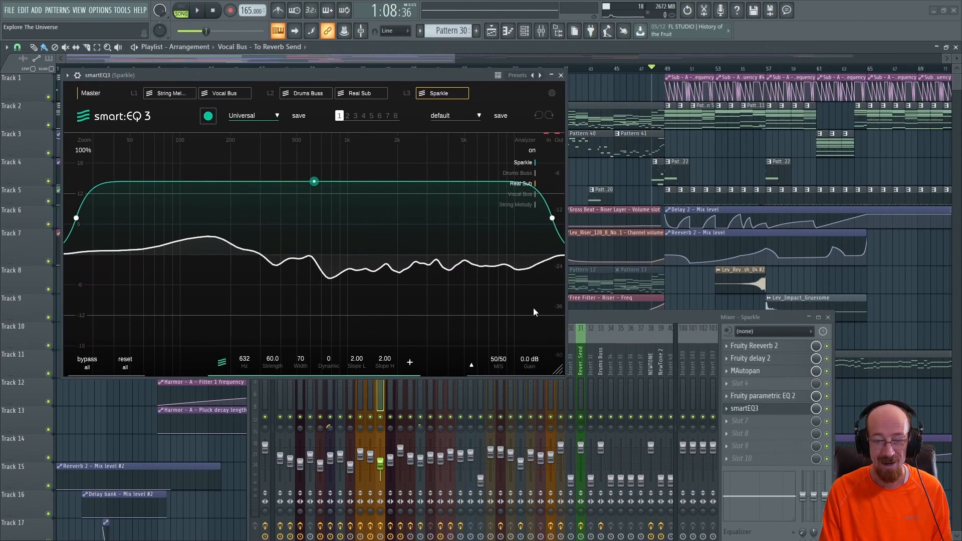
left_click_drag(622, 317, 575, 274)
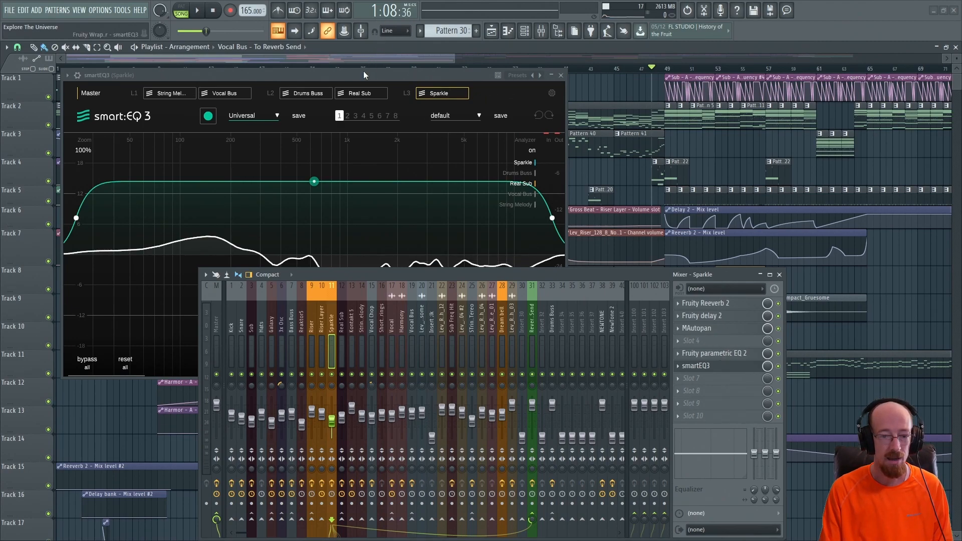
left_click_drag(364, 74, 352, 65)
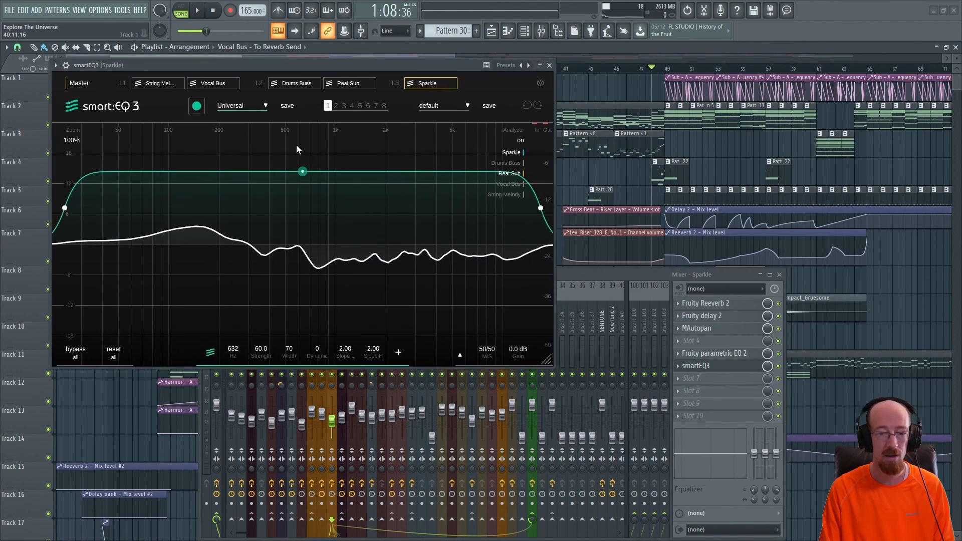
Step: Open the Master group overview, dissolve the group and confirm the removal of cross-channel processing
left_click(540, 83)
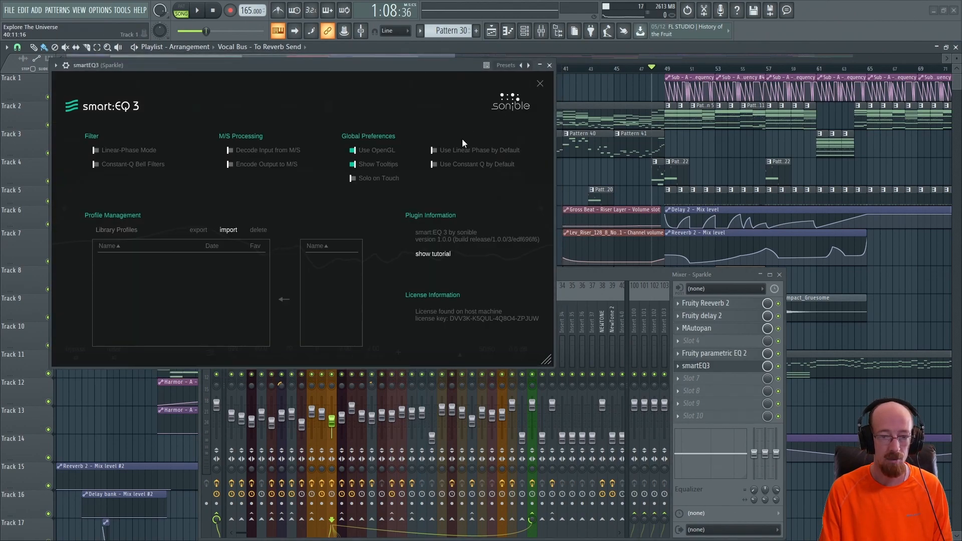
left_click(540, 83)
left_click(85, 83)
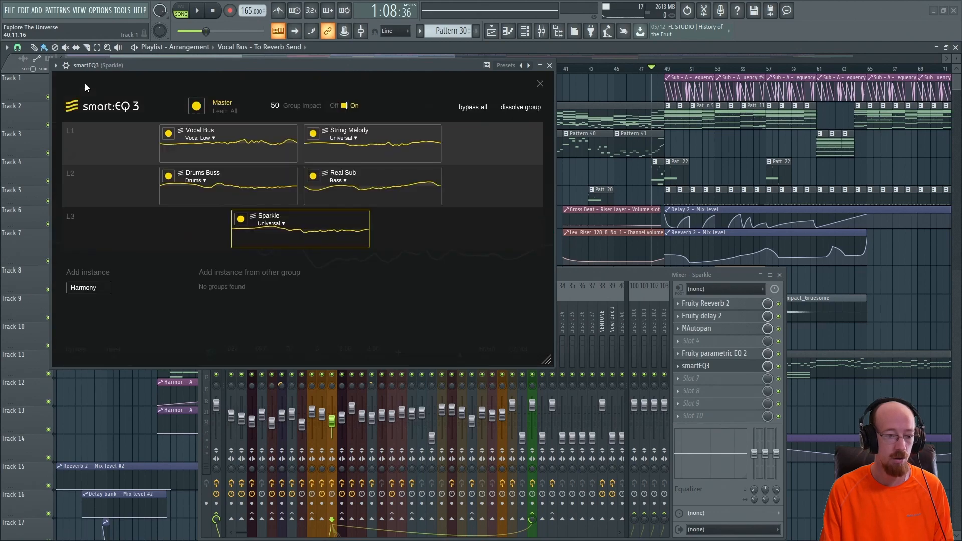
left_click(514, 108)
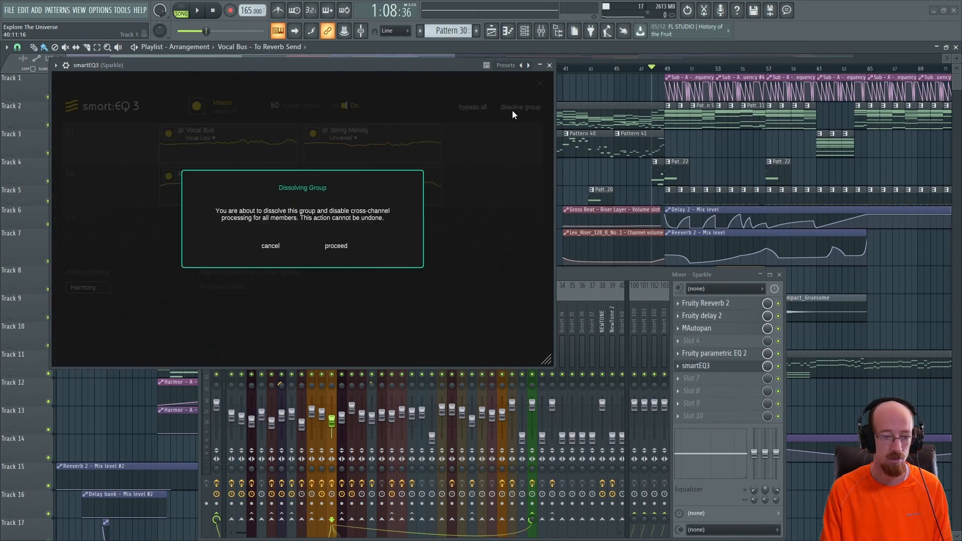
left_click(337, 247)
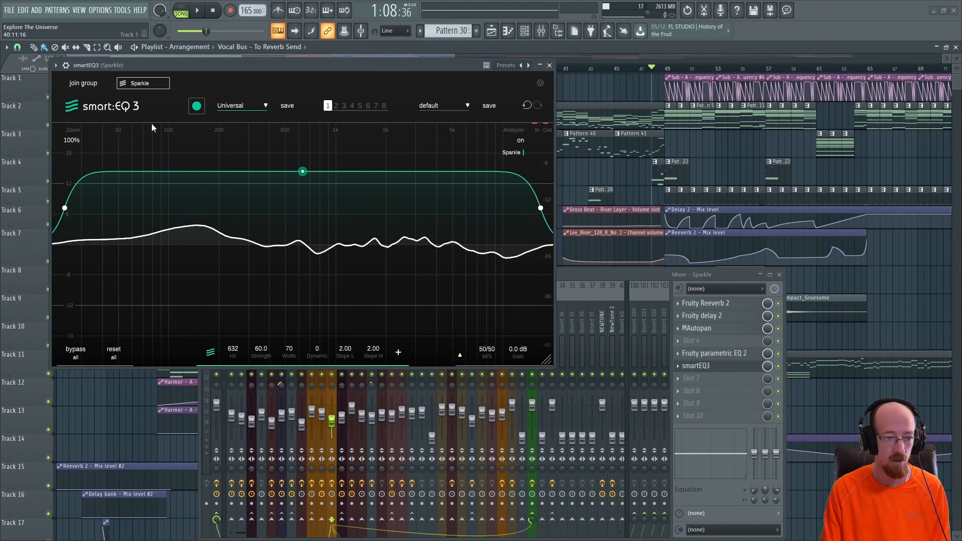
Step: Create a new group named Master from the Sparkle instance
left_click(86, 82)
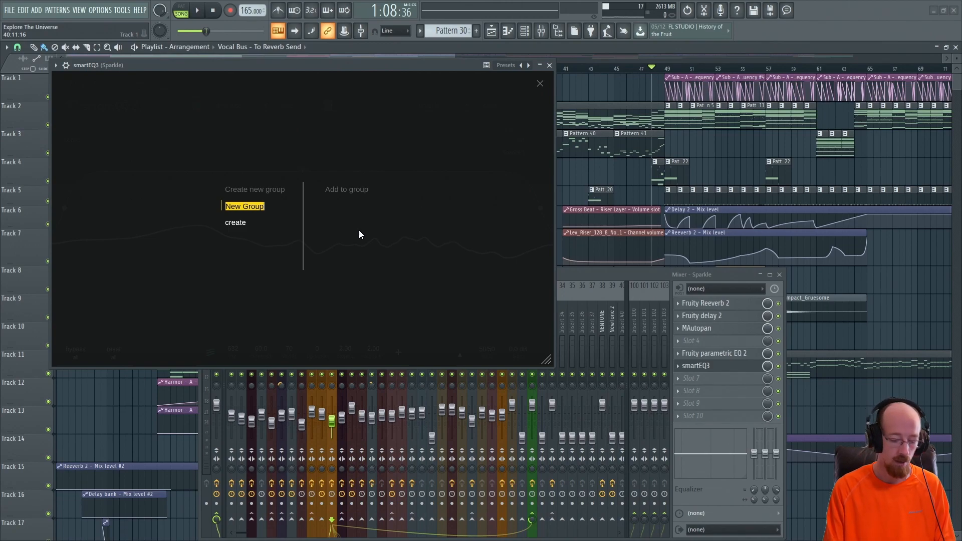
type("Melod")
key("BackSpace")
key("BackSpace")
key("BackSpace")
key("BackSpace")
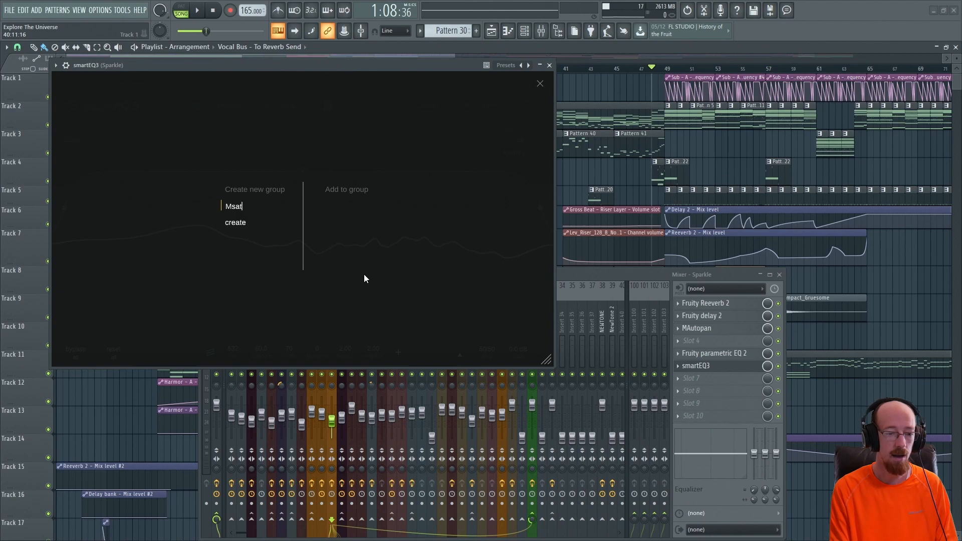
type("aster")
key("Return")
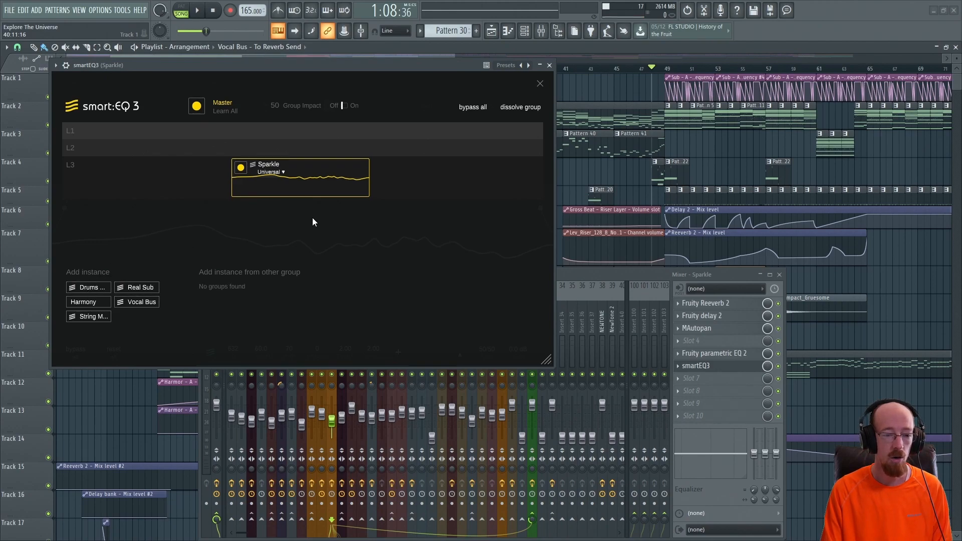
Step: Fill the group with Vocal Bus and String Melody in layer 1, Drums Buss and Real Sub in layer 2, Sparkle in layer 3
left_click_drag(271, 189, 256, 151)
left_click_drag(93, 287, 209, 160)
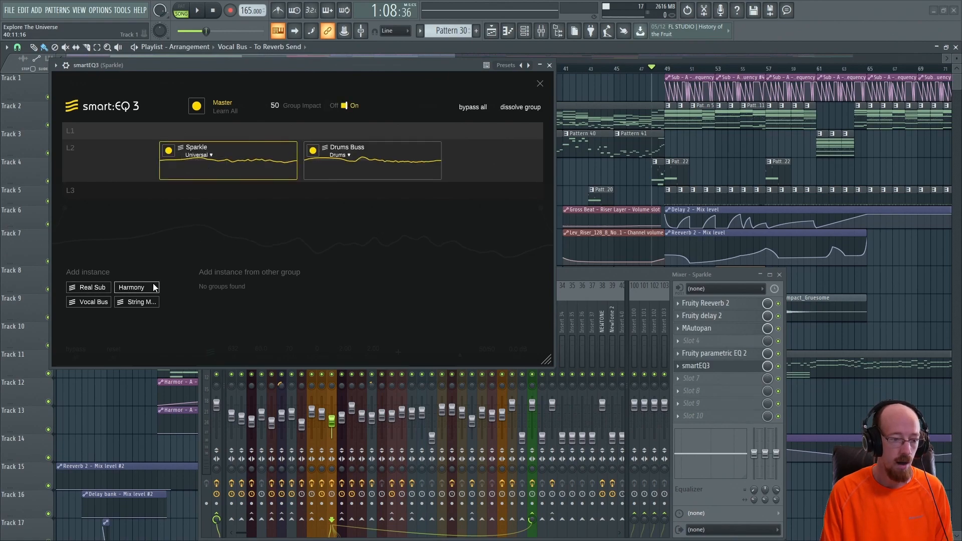
left_click_drag(94, 289, 272, 208)
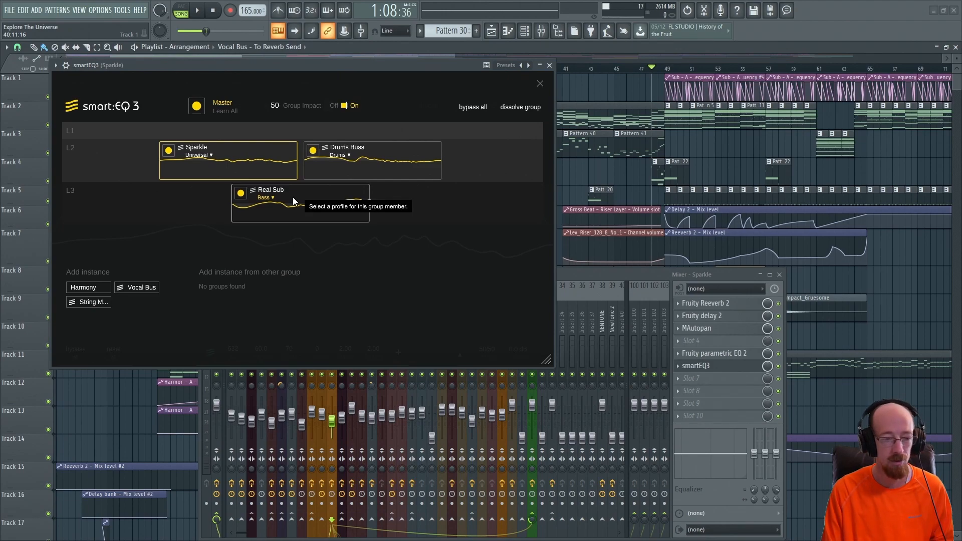
left_click_drag(137, 285, 339, 129)
left_click_drag(126, 287, 416, 132)
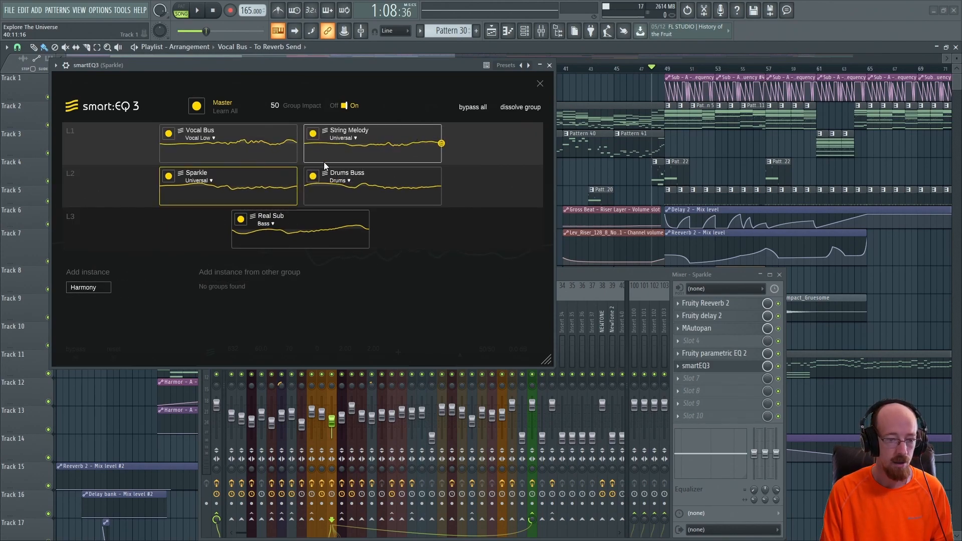
left_click_drag(261, 186, 303, 224)
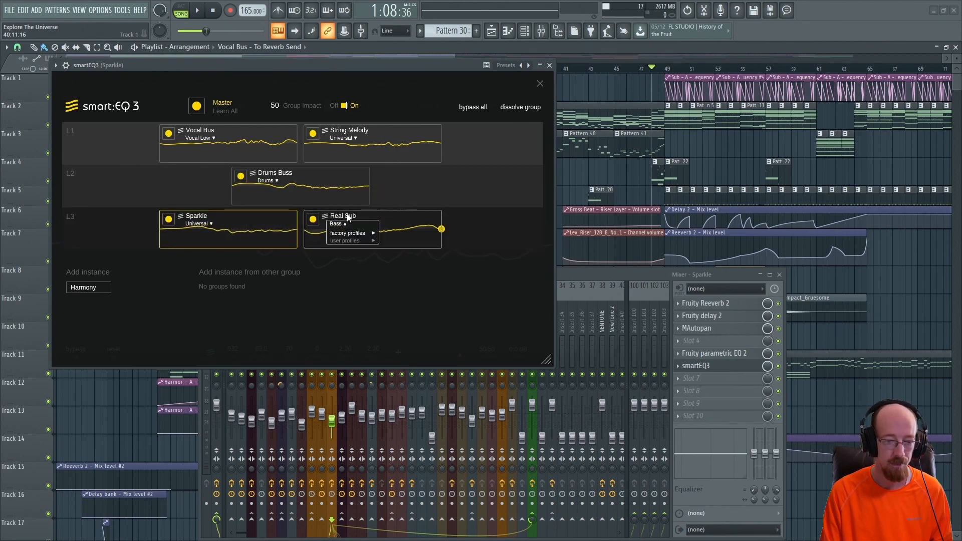
left_click_drag(375, 215, 370, 190)
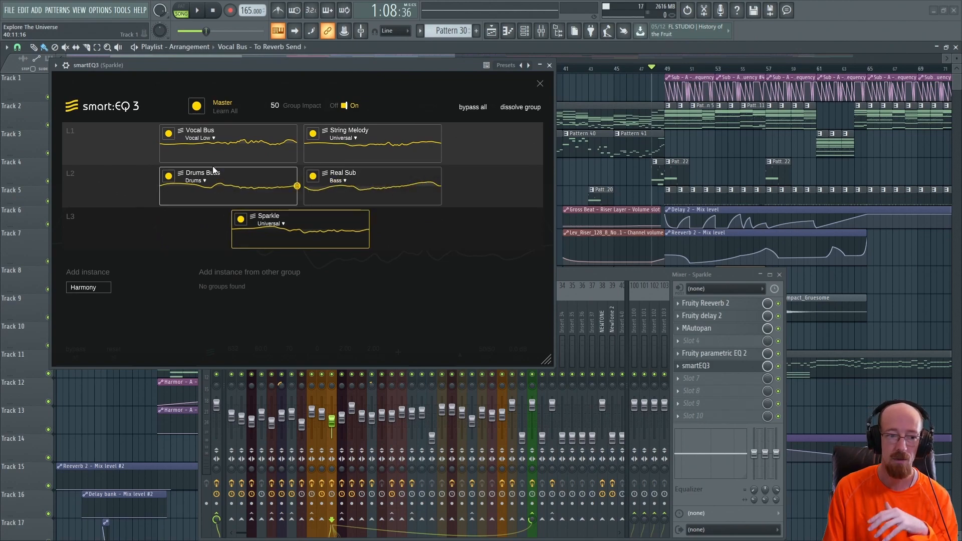
Step: Look through the factory profiles available for Vocal Bus without changing its profile
left_click(212, 139)
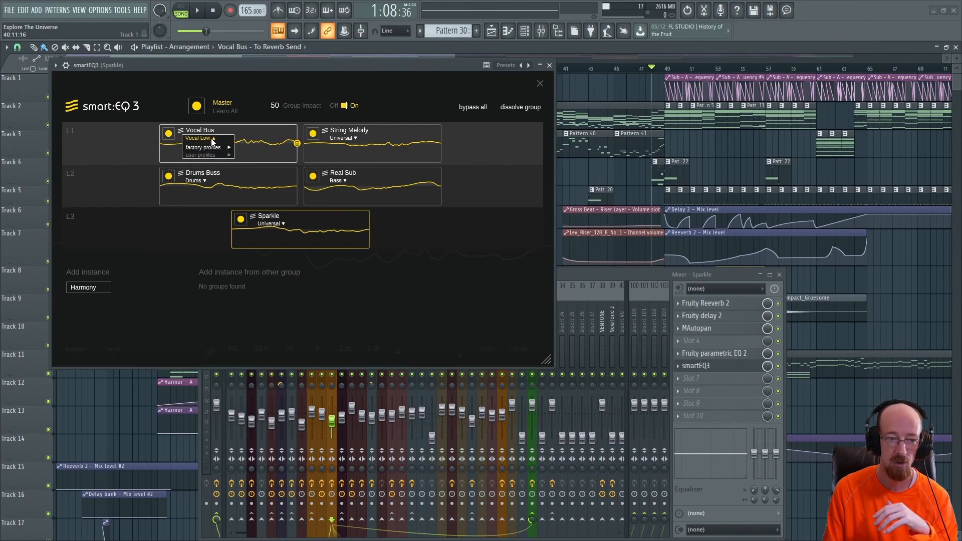
mouse_move(209, 148)
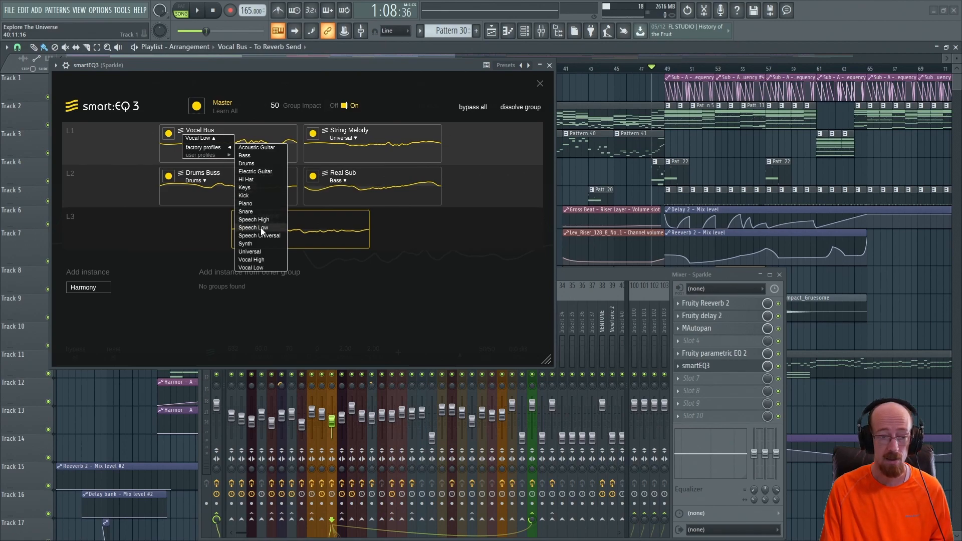
left_click(459, 246)
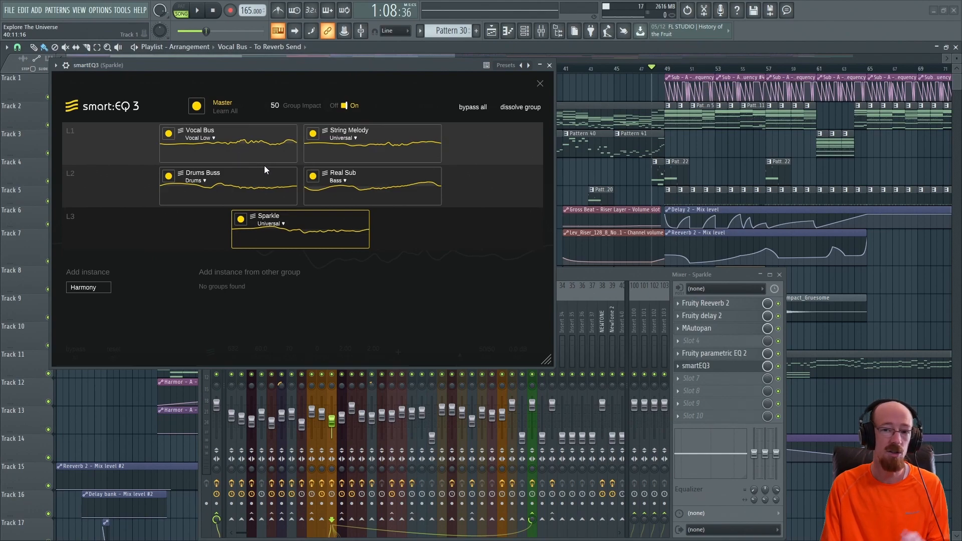
mouse_move(265, 167)
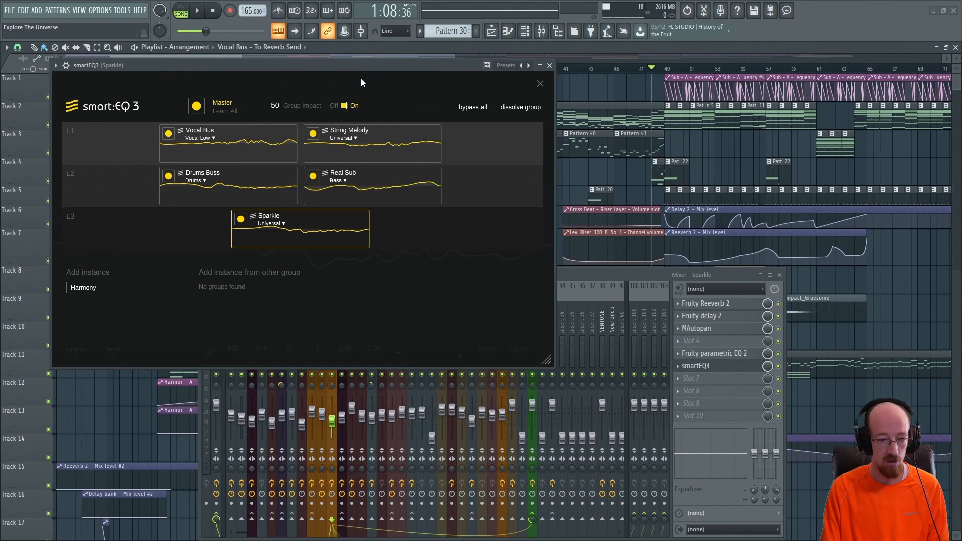
Step: Set the playback start just before bar 48 and audition the mix with the group processing
left_click(645, 70)
key("space")
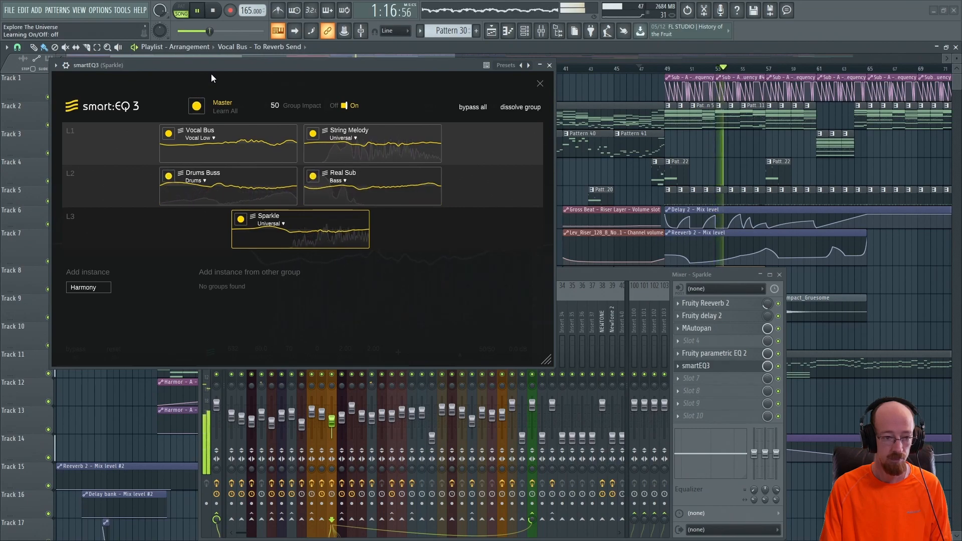
key("space")
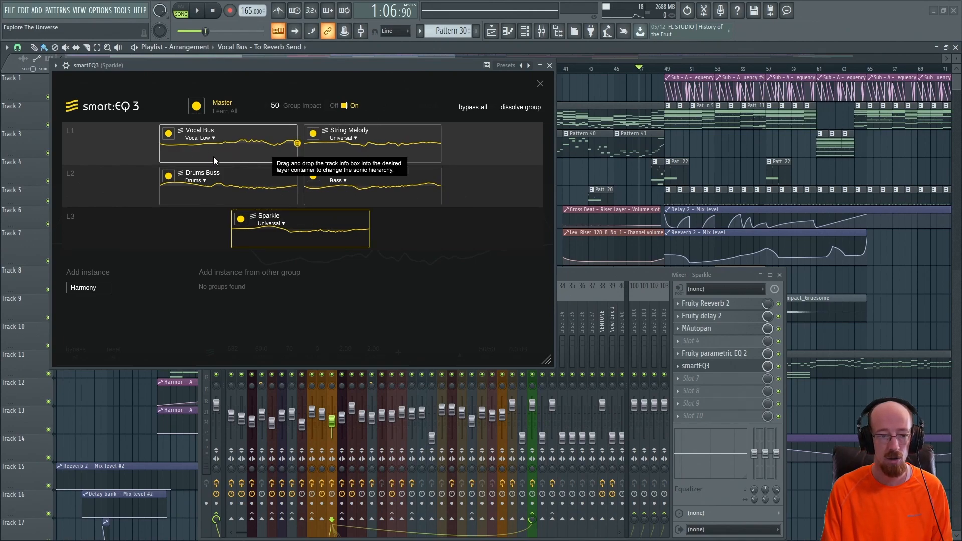
Step: Move Vocal Bus to layer 3 and return it to layer 1 to show how the hierarchy is changed
left_click_drag(236, 129, 209, 227)
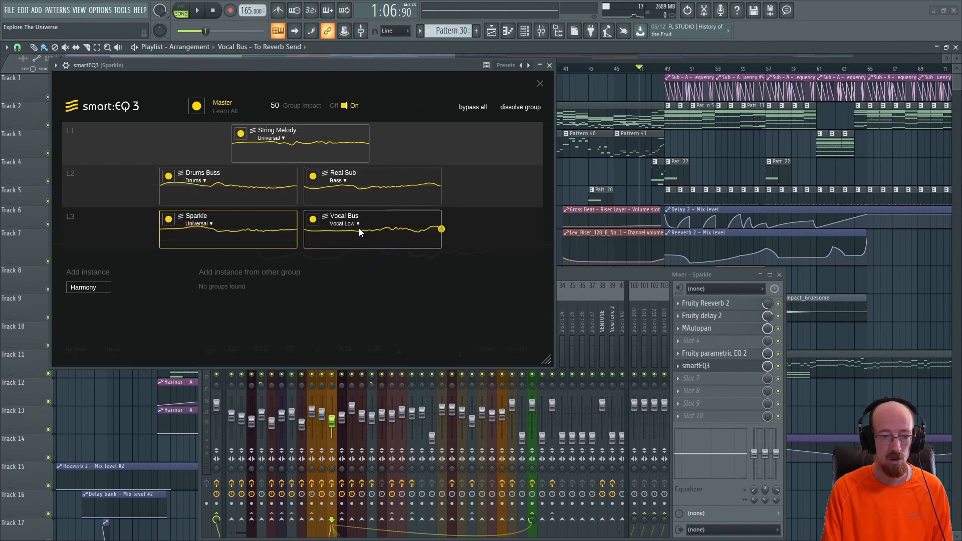
left_click_drag(381, 216, 207, 130)
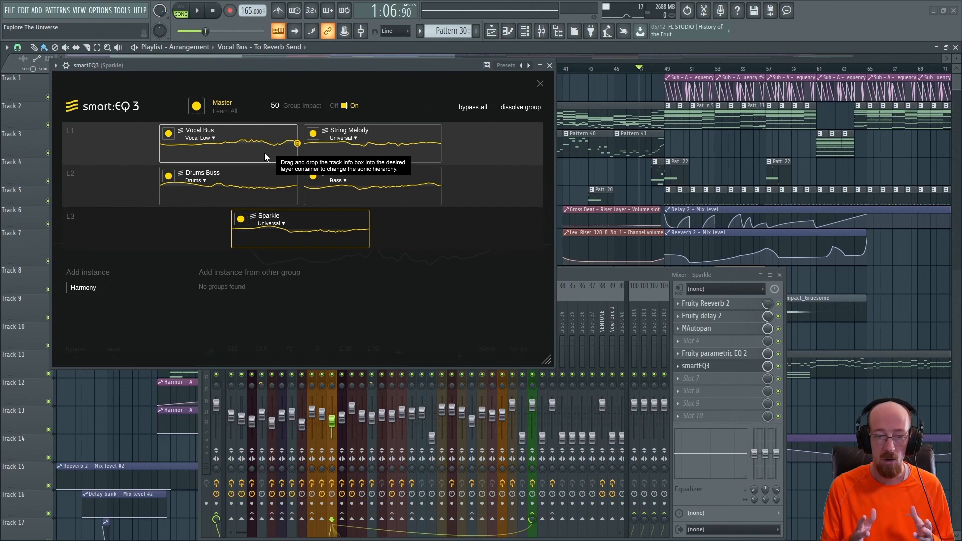
Step: Compare the mix with all group members bypassed and with their processing active again
left_click(473, 107)
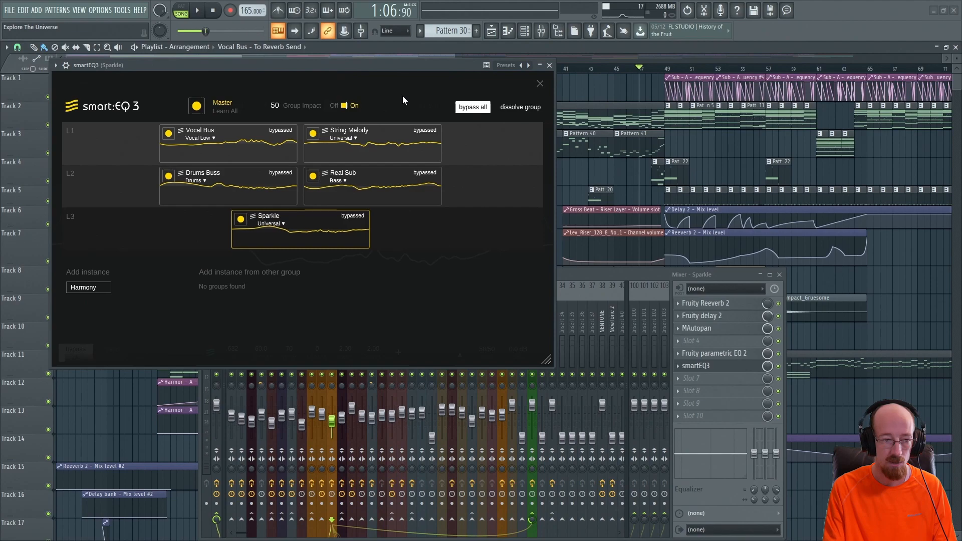
key("space")
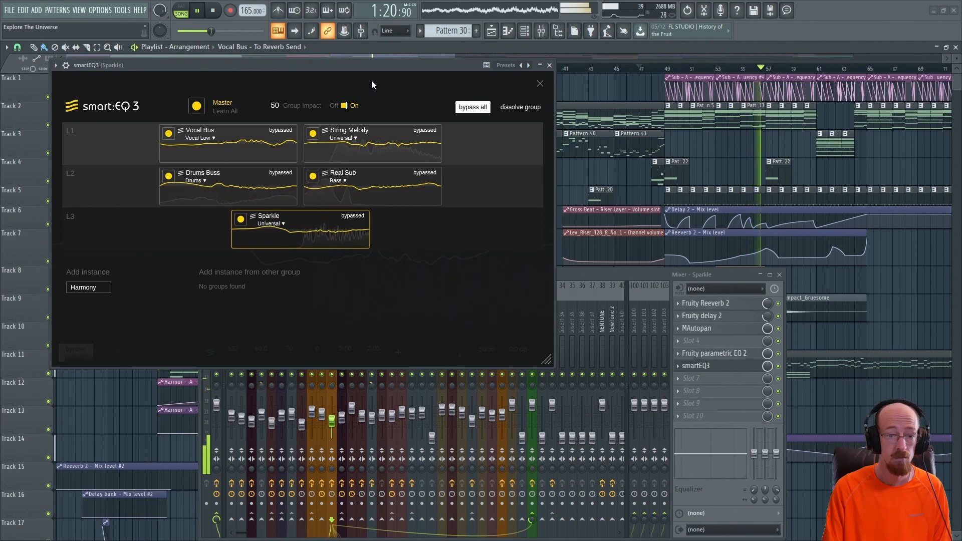
key("space")
left_click(466, 109)
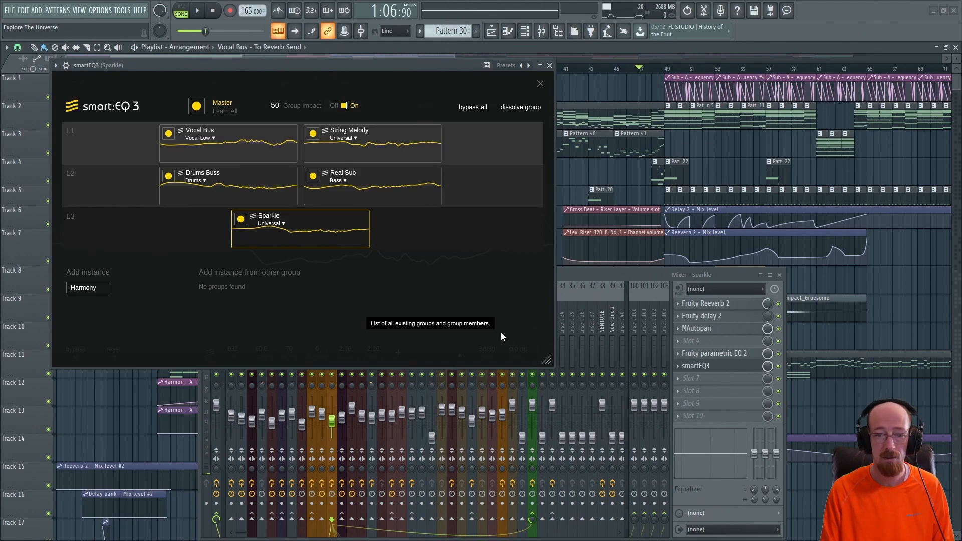
key("space")
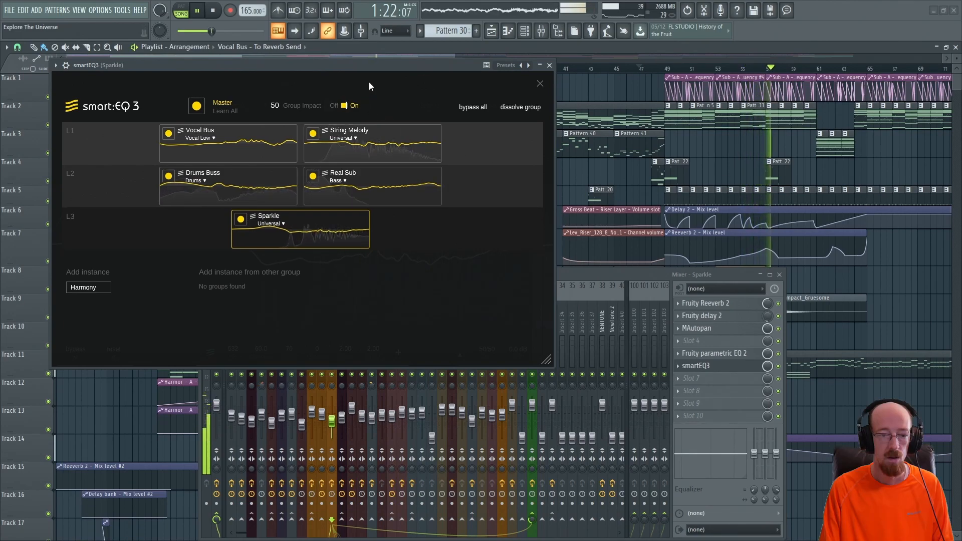
key("space")
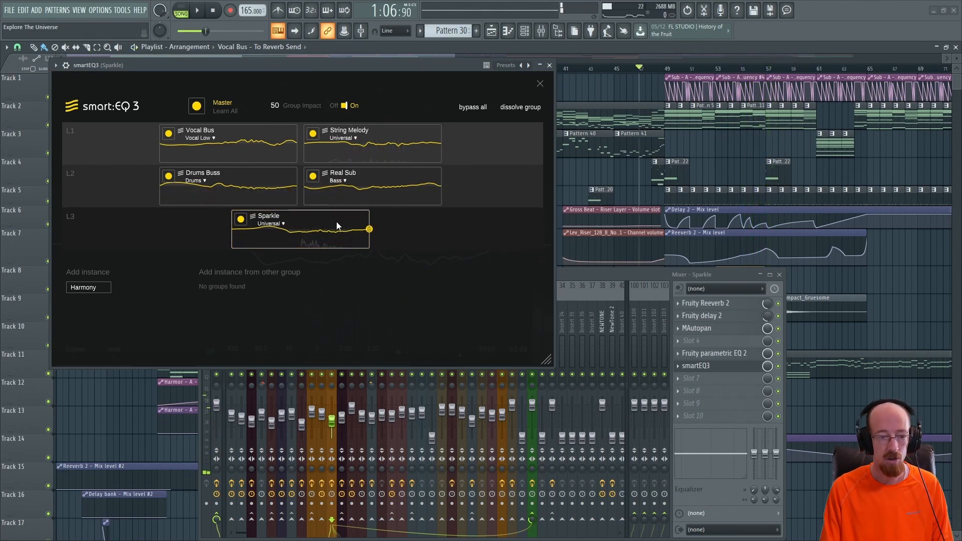
Step: Rearrange the hierarchy with Drums Buss and Real Sub in layer 1, Sparkle and String Melody in layer 2, Vocal Bus in layer 3, and audition it
left_click_drag(330, 217, 342, 169)
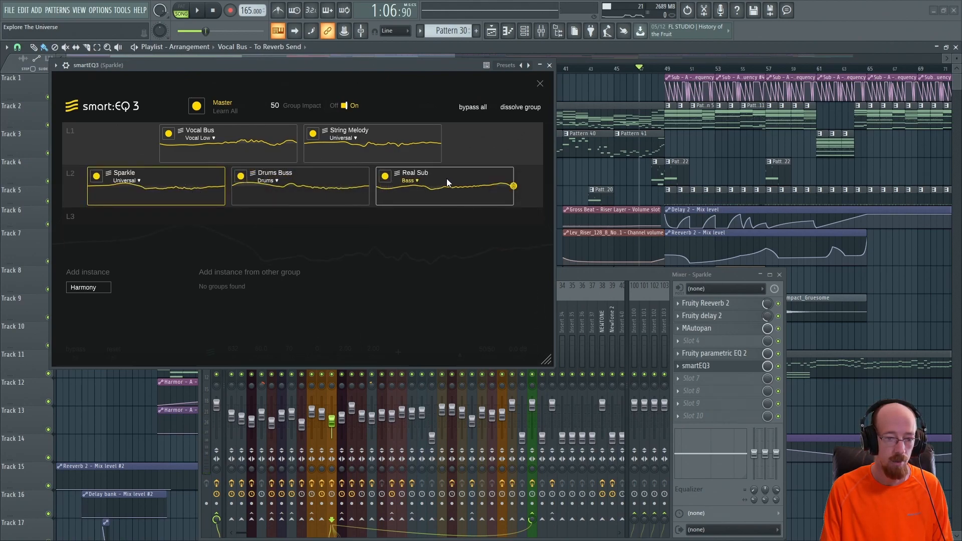
left_click(409, 180)
mouse_move(453, 173)
left_mouse_down()
mouse_move(466, 142)
mouse_move(471, 177)
left_mouse_up()
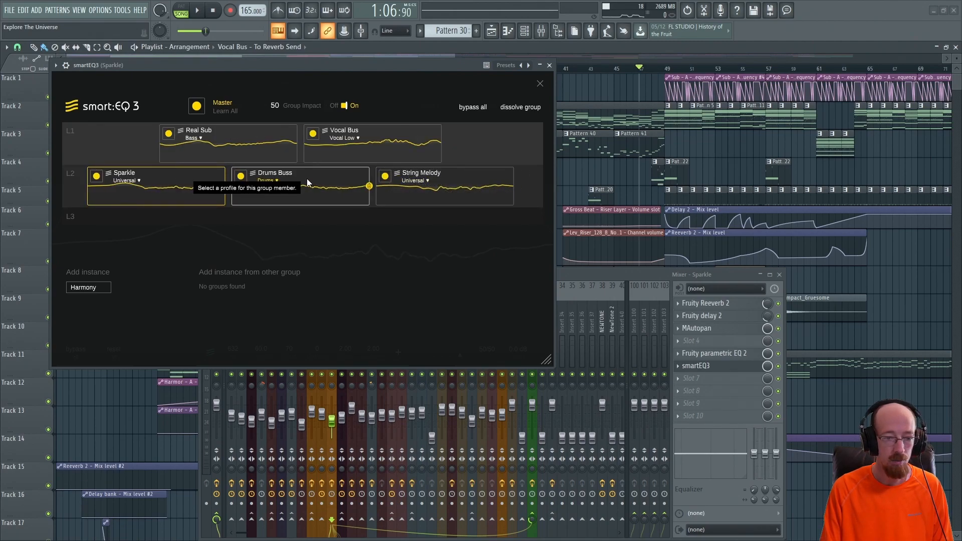
left_click_drag(300, 179, 310, 224)
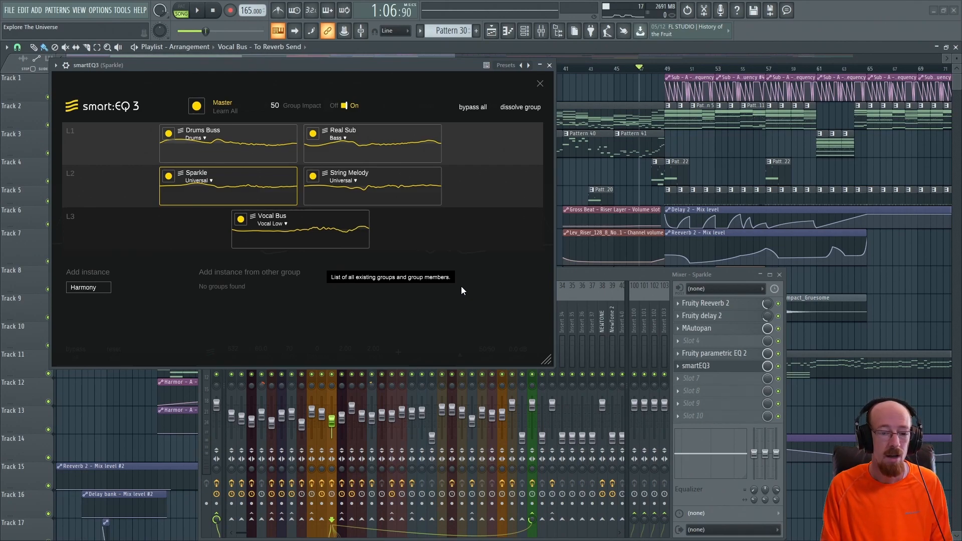
key("space")
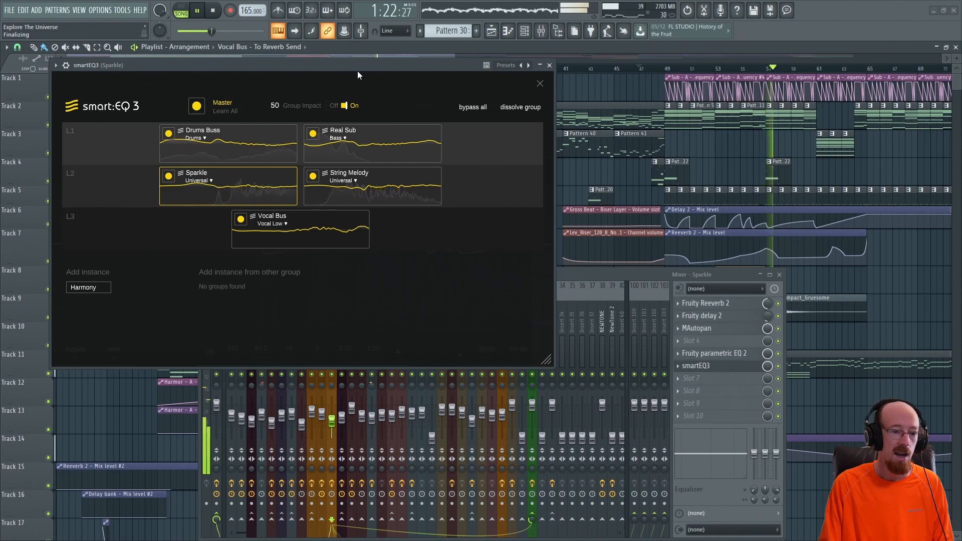
key("space")
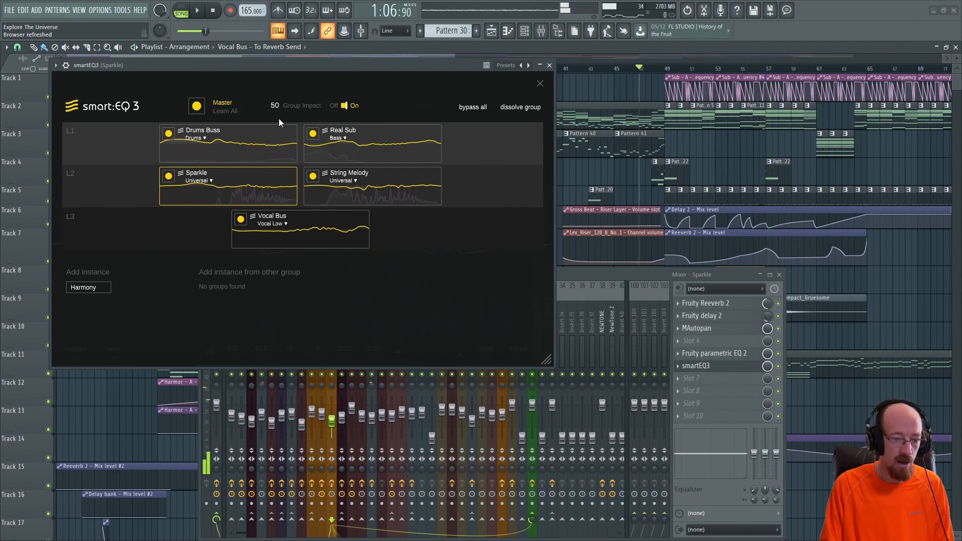
Step: Raise the group impact to 150 and start playback to hear the stronger effect
left_click_drag(275, 107, 283, 44)
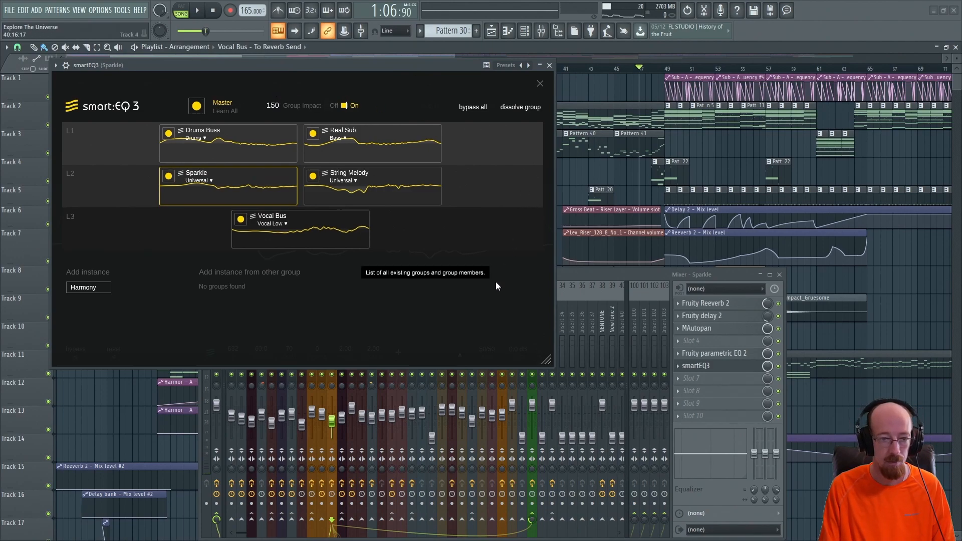
left_click_drag(284, 115, 266, 57)
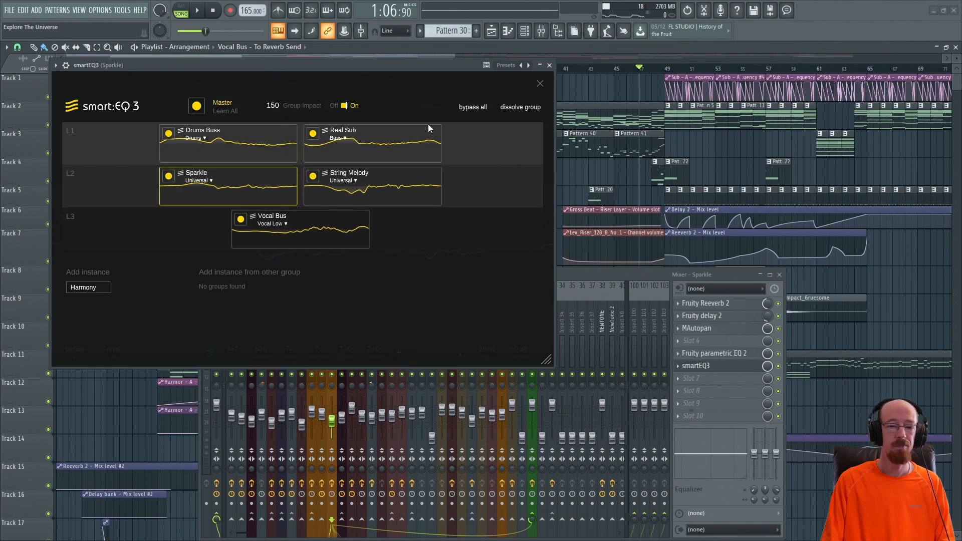
key("space")
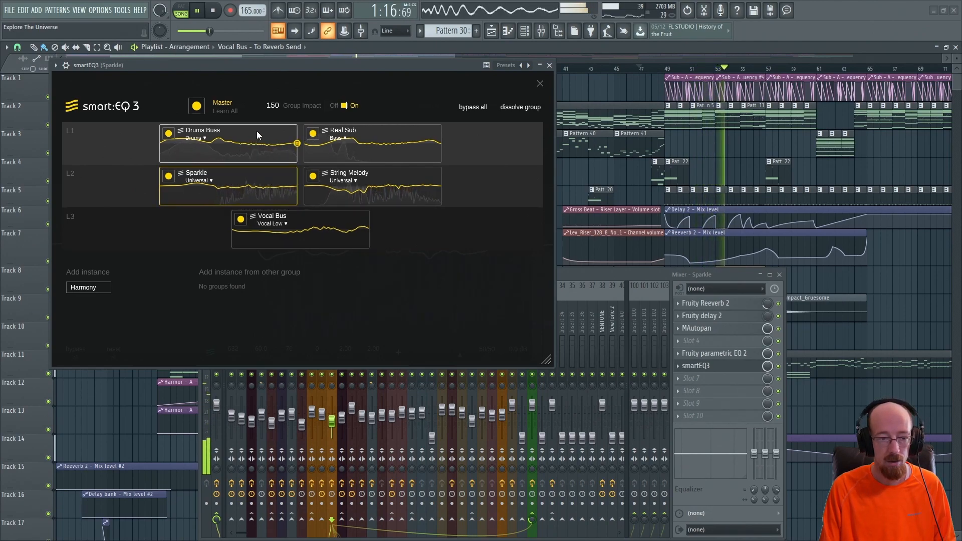
Step: During playback, leave Real Sub in layer 1, place Drums Buss, Vocal Bus and String Melody in layer 2, Sparkle in layer 3, and stop
left_click_drag(260, 131, 256, 179)
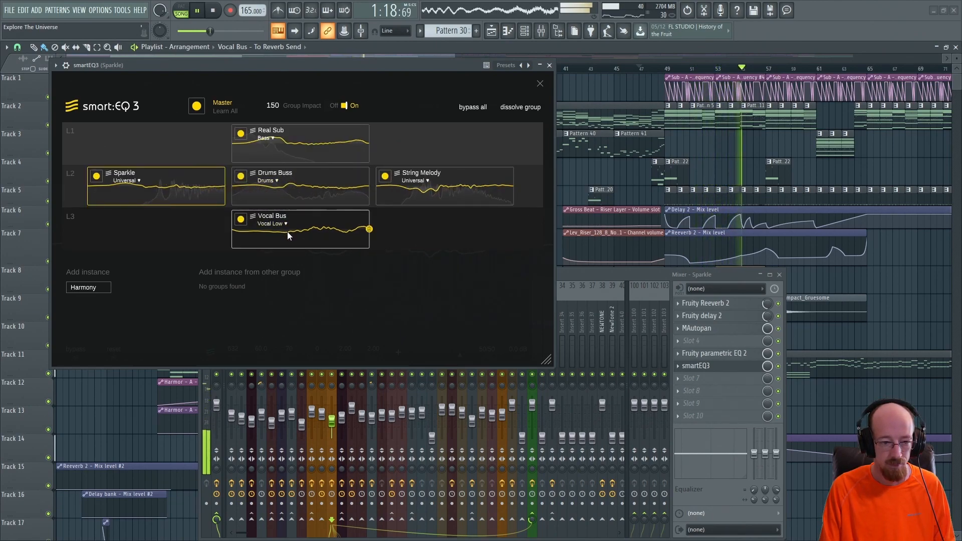
left_click_drag(317, 218, 431, 143)
left_click_drag(165, 175, 282, 215)
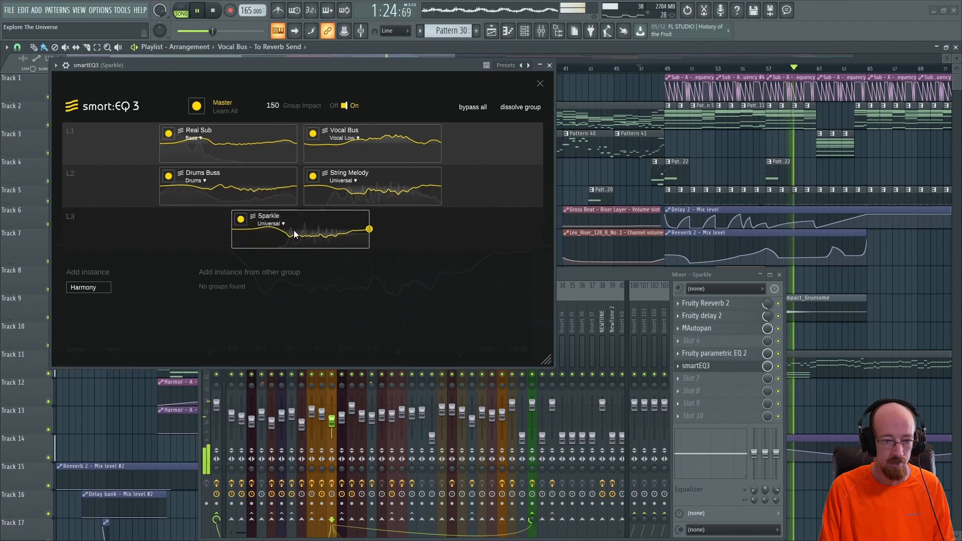
left_click_drag(370, 137, 471, 184)
key("space")
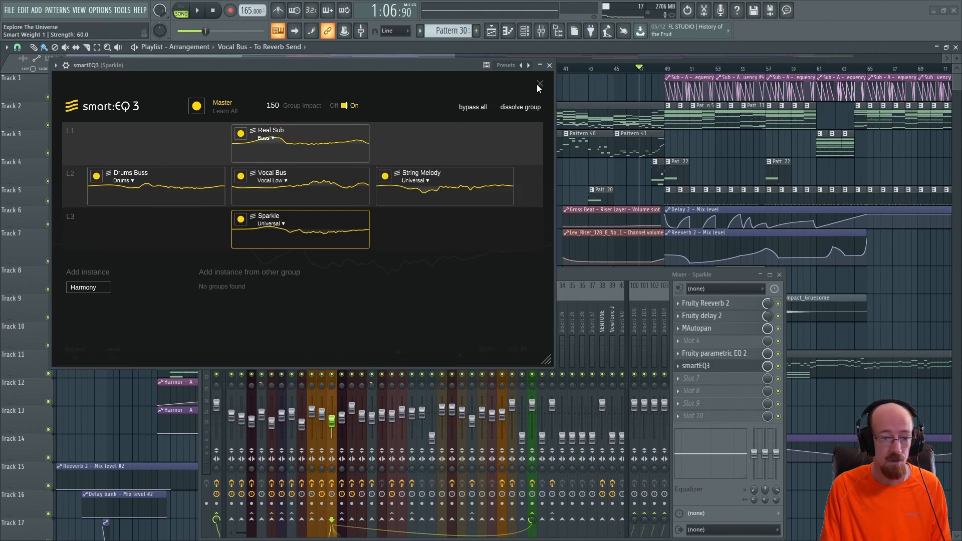
Step: In Sparkle's EQ view, lower the smart filter to a strength of 32.0 at 610 Hz, and check the group overview
left_click(539, 84)
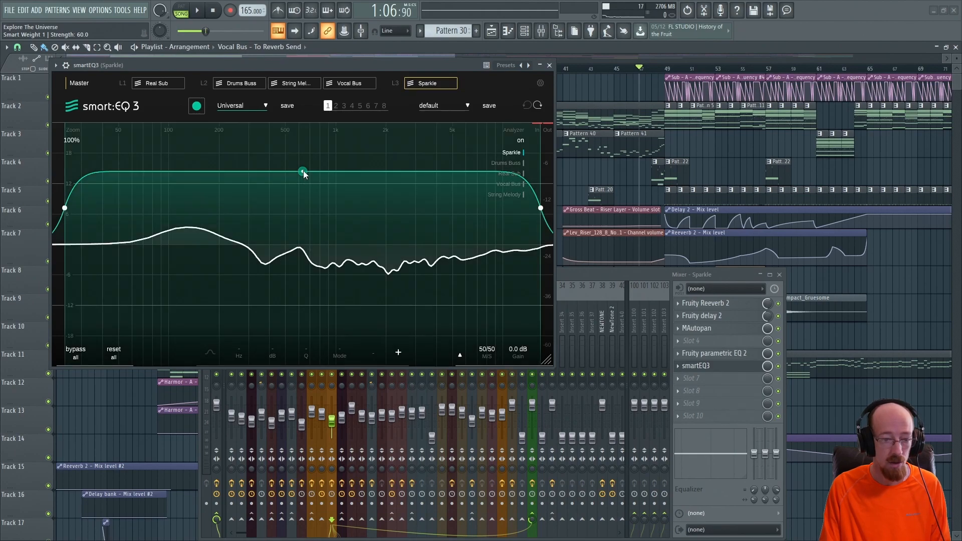
left_click_drag(303, 171, 300, 205)
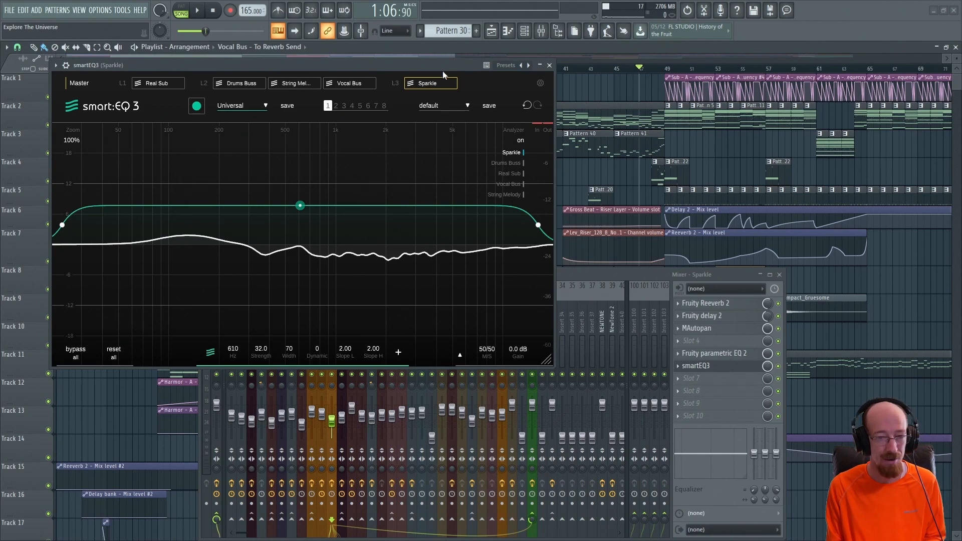
left_click(79, 83)
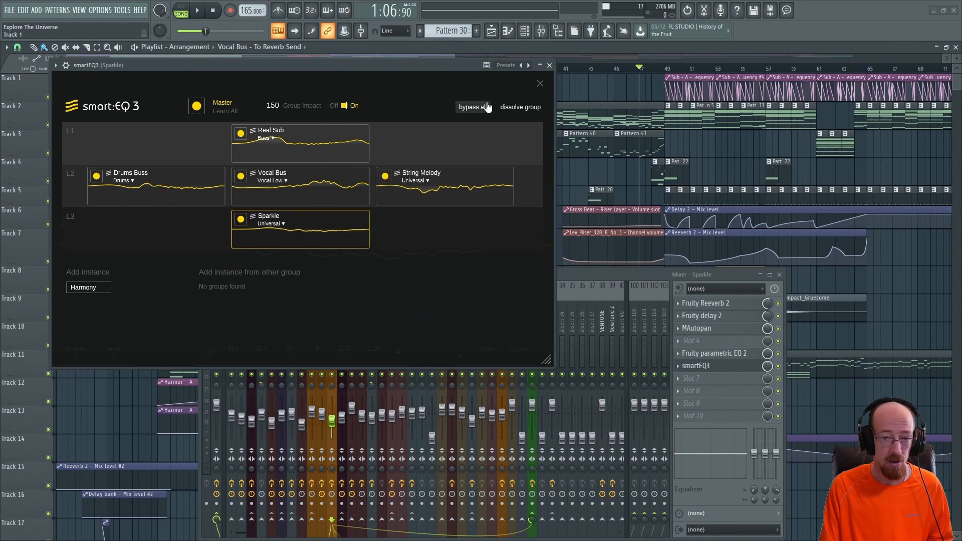
left_click(540, 83)
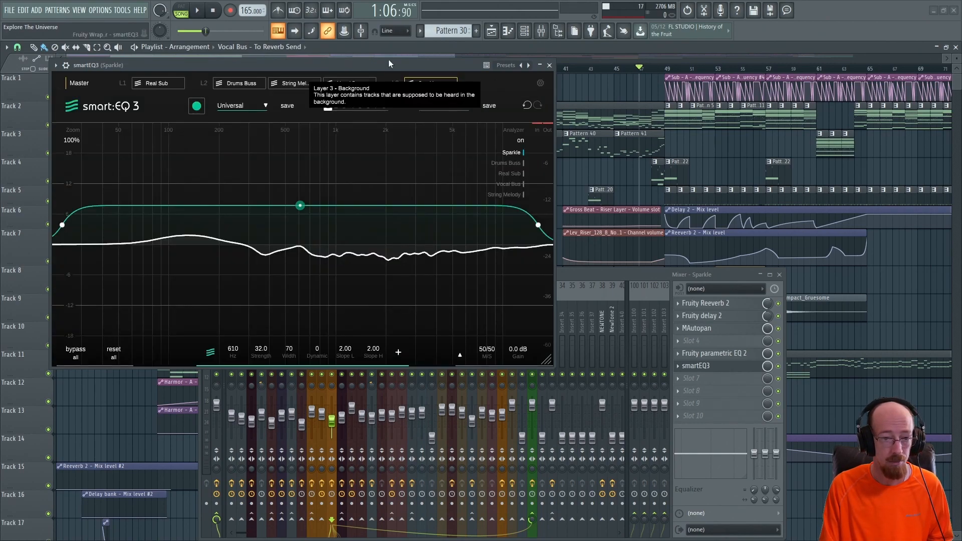